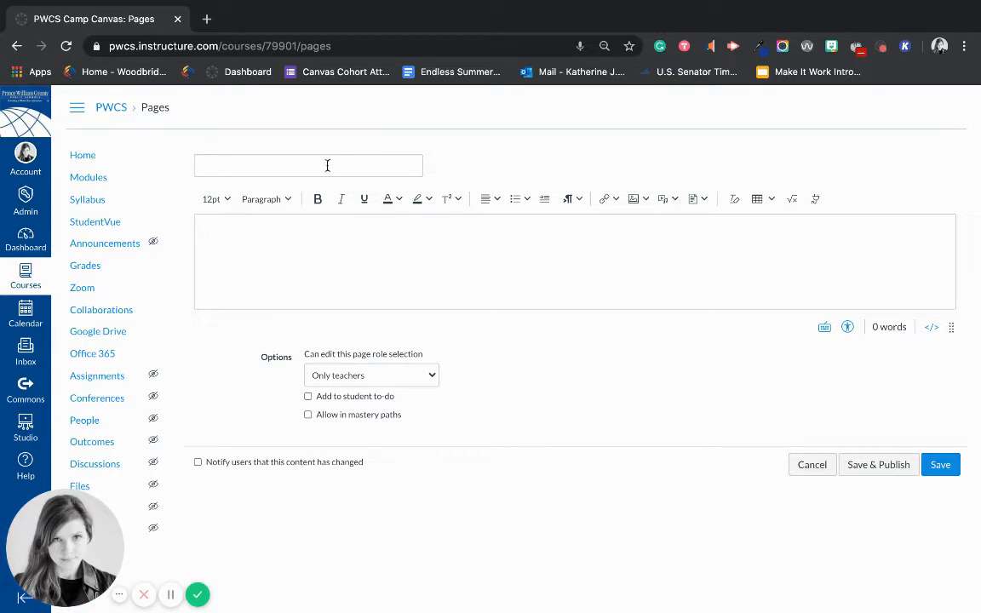
# Step: Title the new page 'Practice', accepting it from the autofill suggestions
pyautogui.click(327, 165)
pyautogui.write('Pr')
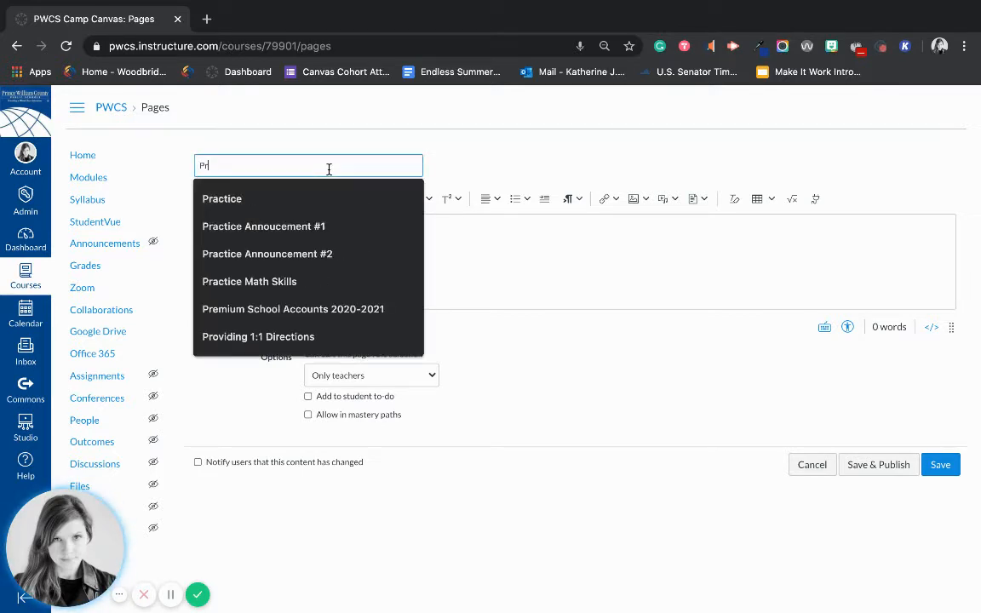
pyautogui.write('actice')
pyautogui.click(542, 272)
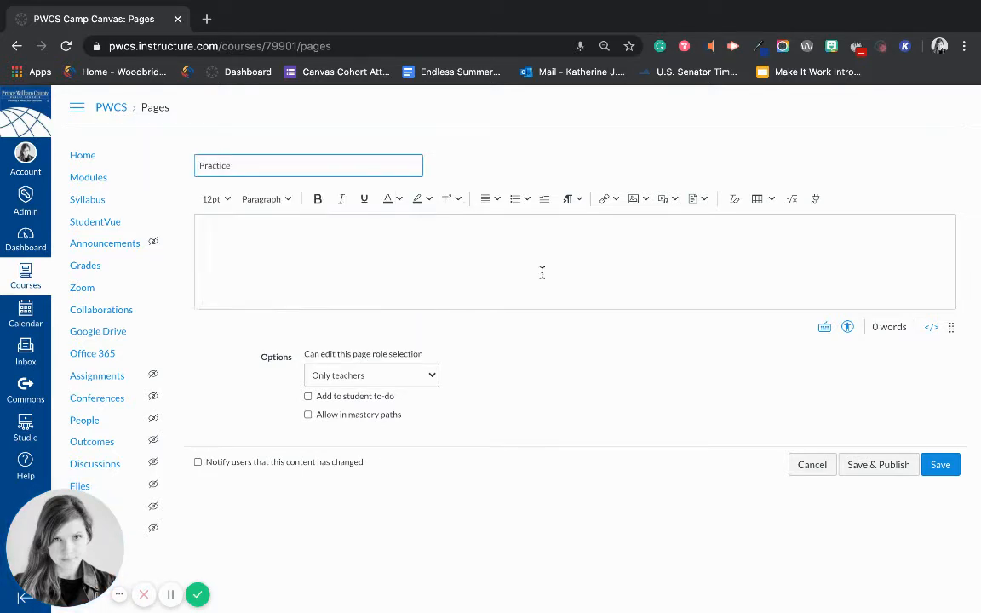
pyautogui.click(224, 201)
# Step: Add a Heading 2 'Lesson 1: Climate Change', then a new line of placeholder text
pyautogui.click(224, 201)
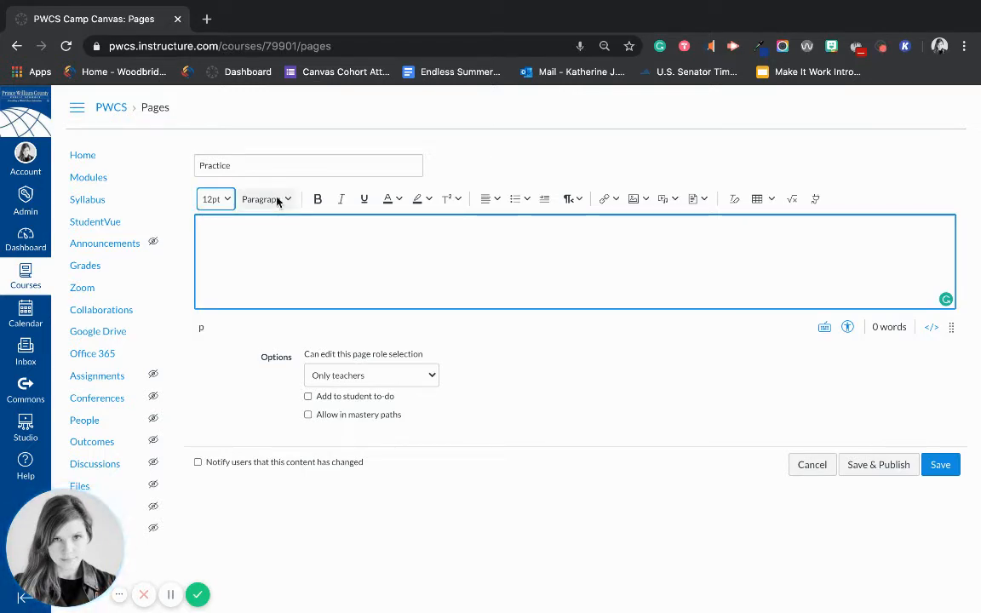
pyautogui.click(265, 200)
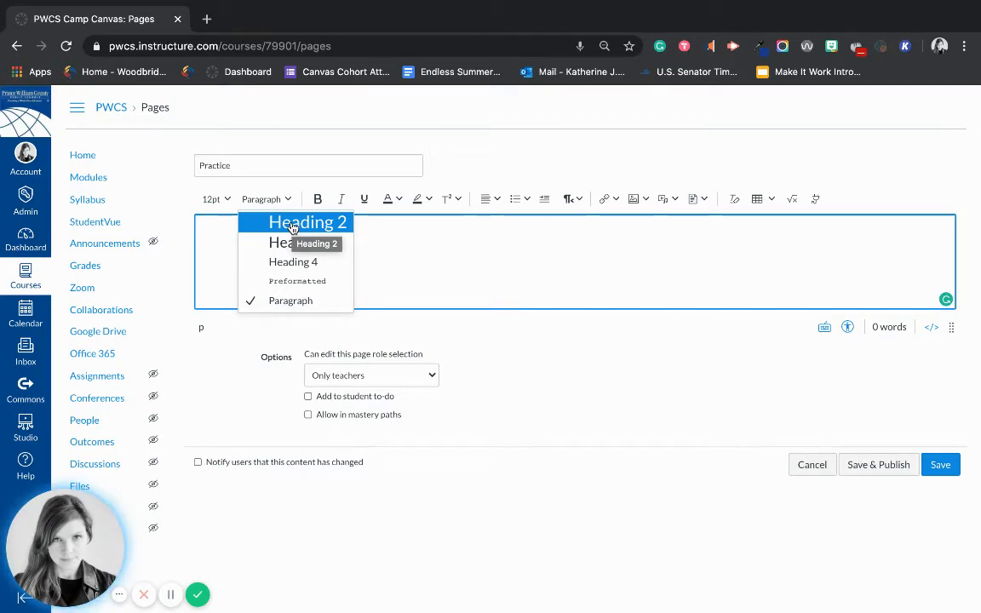
pyautogui.click(291, 223)
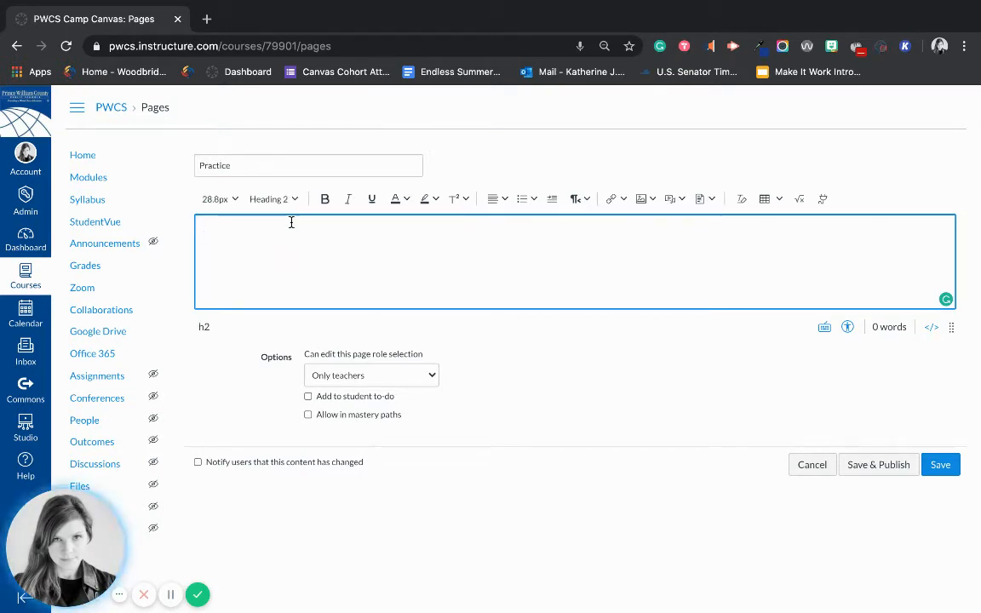
pyautogui.write('L')
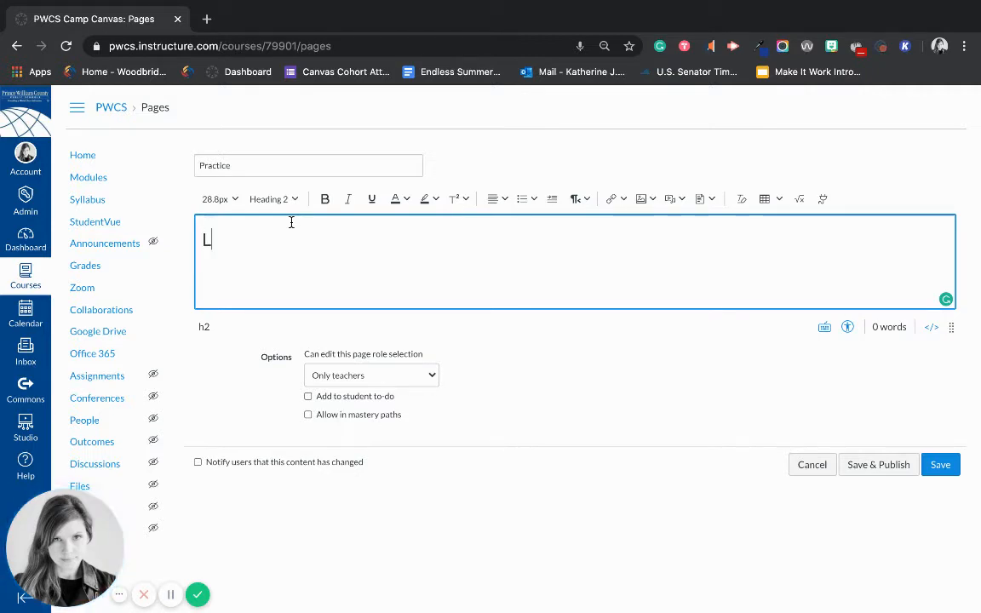
pyautogui.write('esson 1: C')
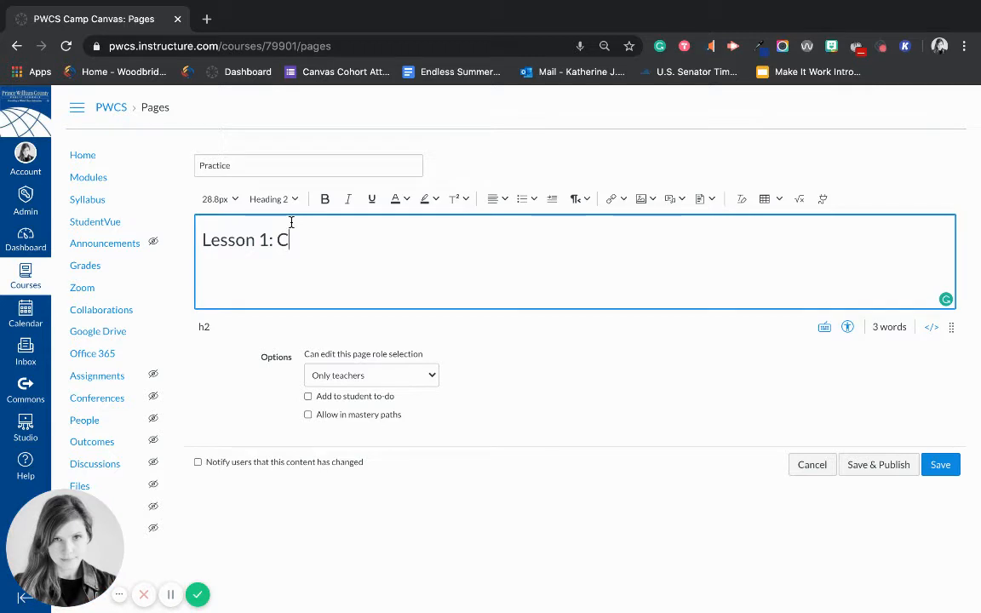
pyautogui.write('limate Change')
pyautogui.press('Return')
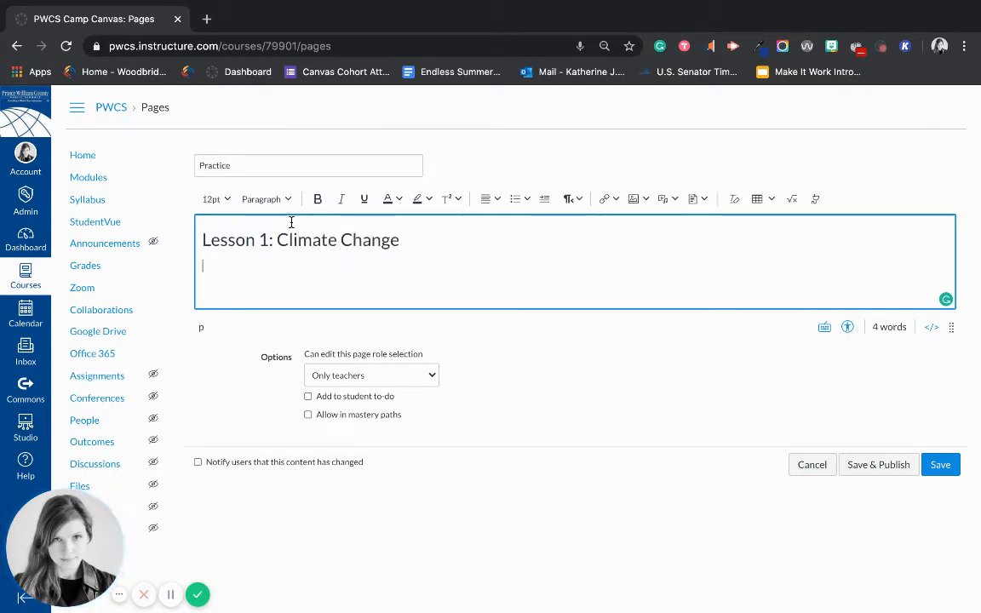
pyautogui.write('lkdsjflsdkjfsldkfjsldkfjsldkjf')
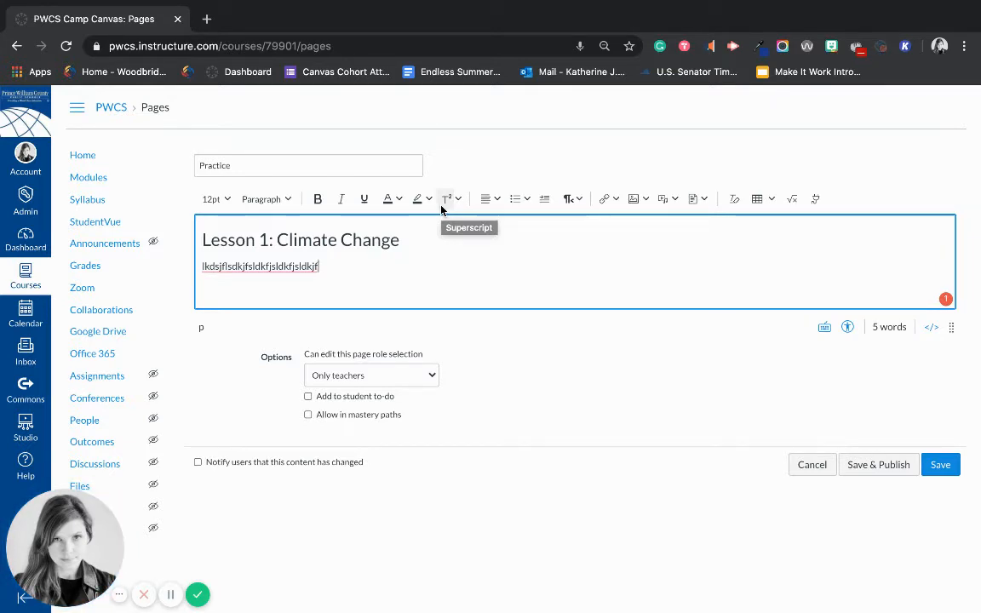
# Step: Review the alignment and list options for the placeholder line, leaving both unchanged
pyautogui.click(495, 200)
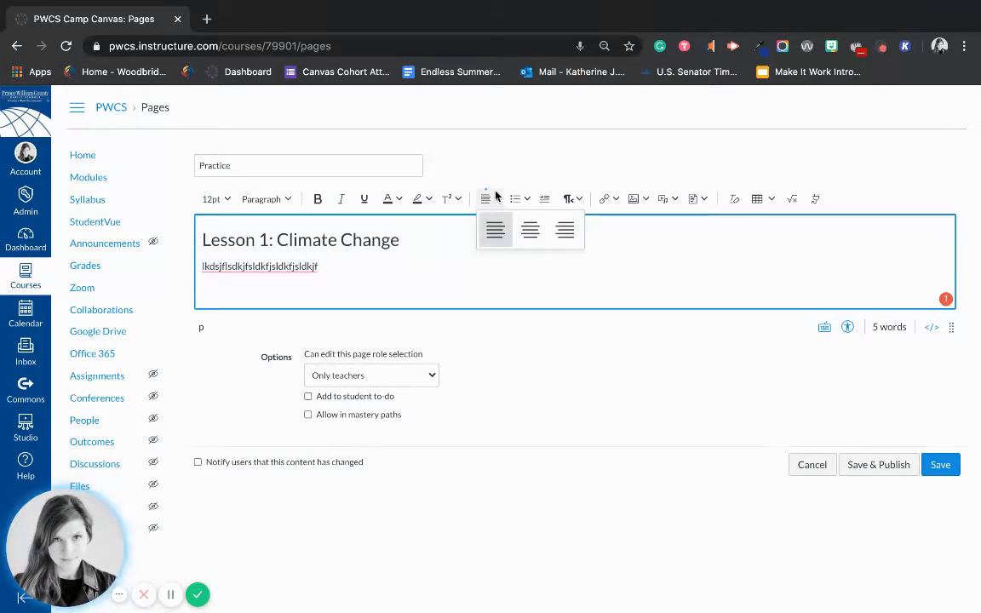
pyautogui.click(514, 164)
pyautogui.click(520, 201)
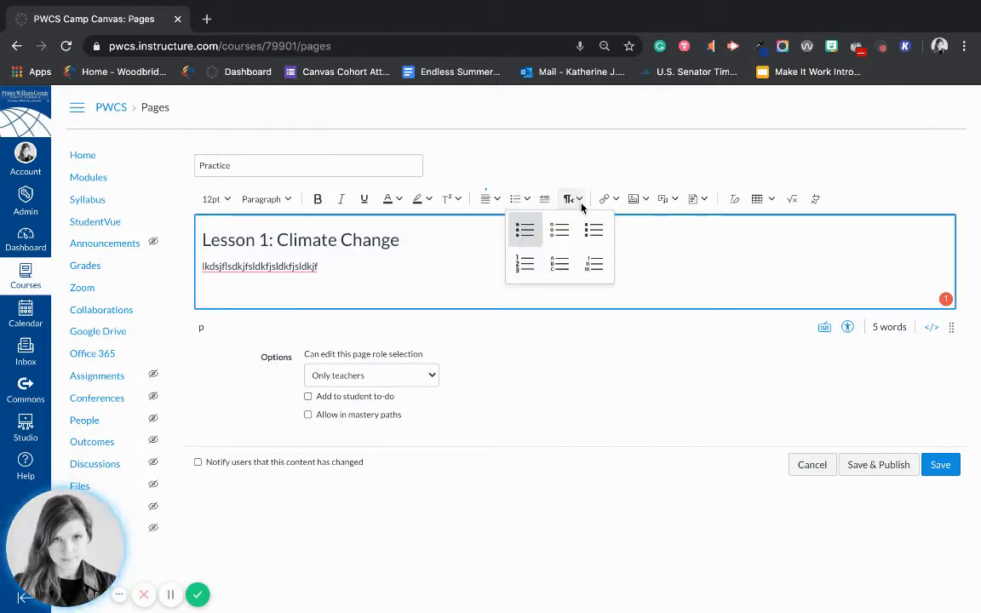
pyautogui.click(674, 265)
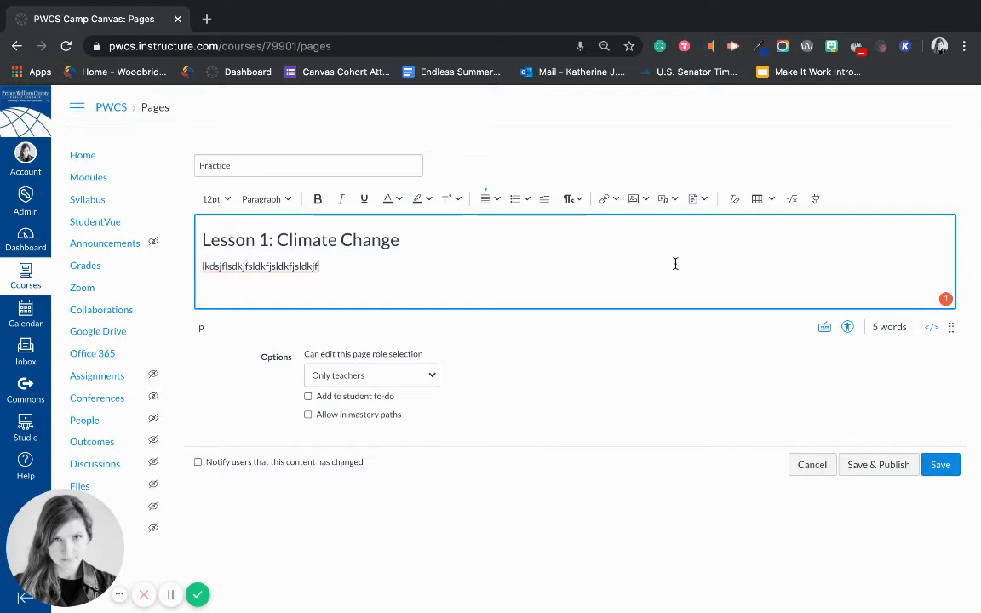
pyautogui.click(610, 207)
# Step: Link the placeholder line to the pasted loom.com share URL, then bring up Course Links
pyautogui.doubleClick(300, 264)
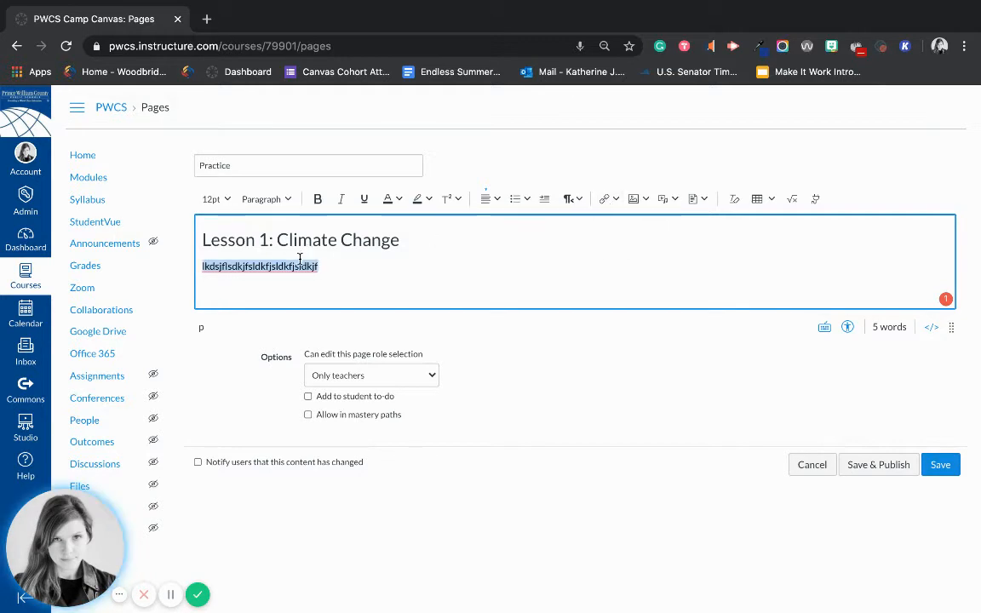
pyautogui.click(607, 198)
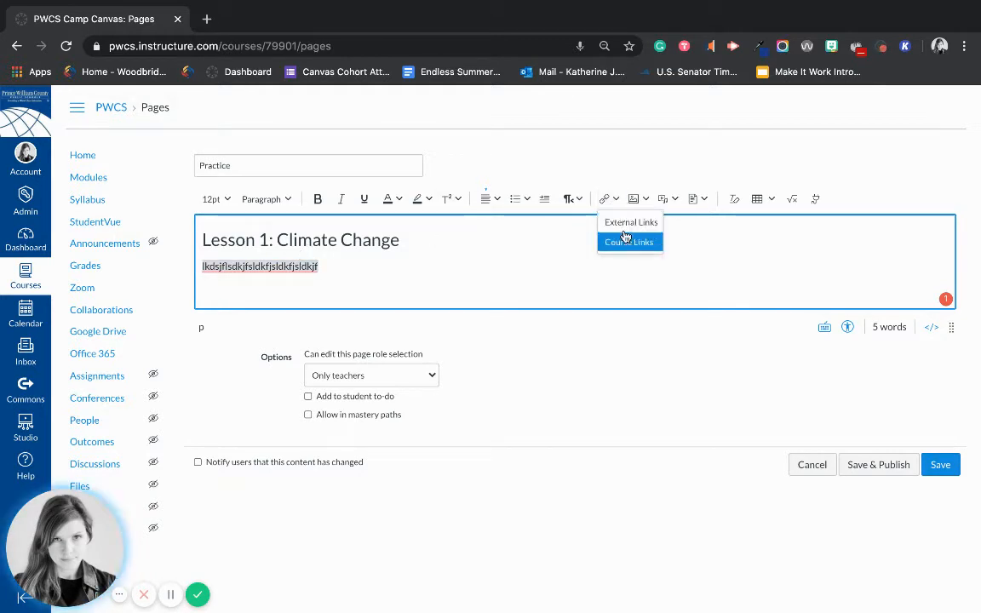
pyautogui.click(631, 223)
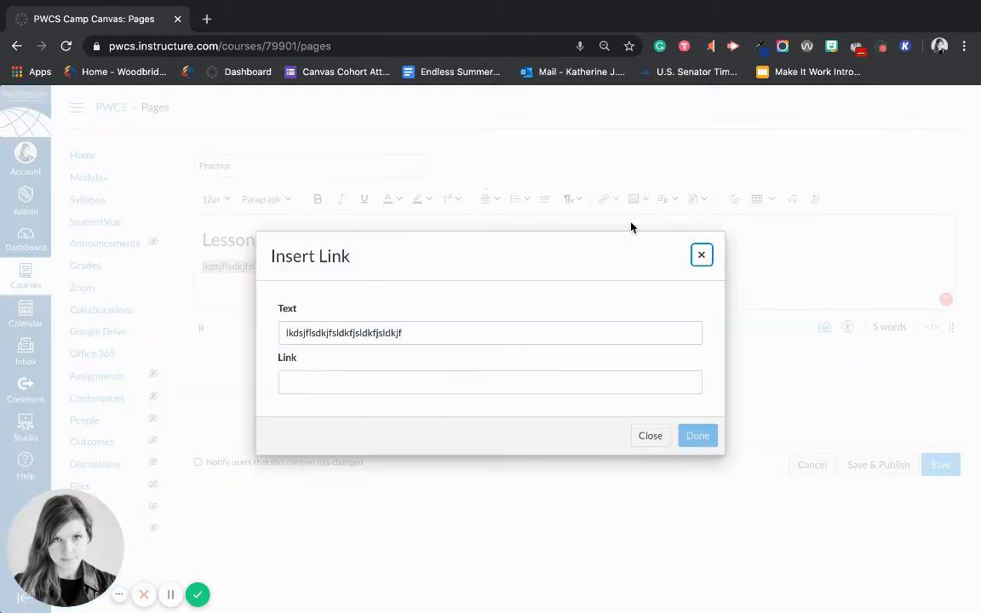
pyautogui.click(456, 376)
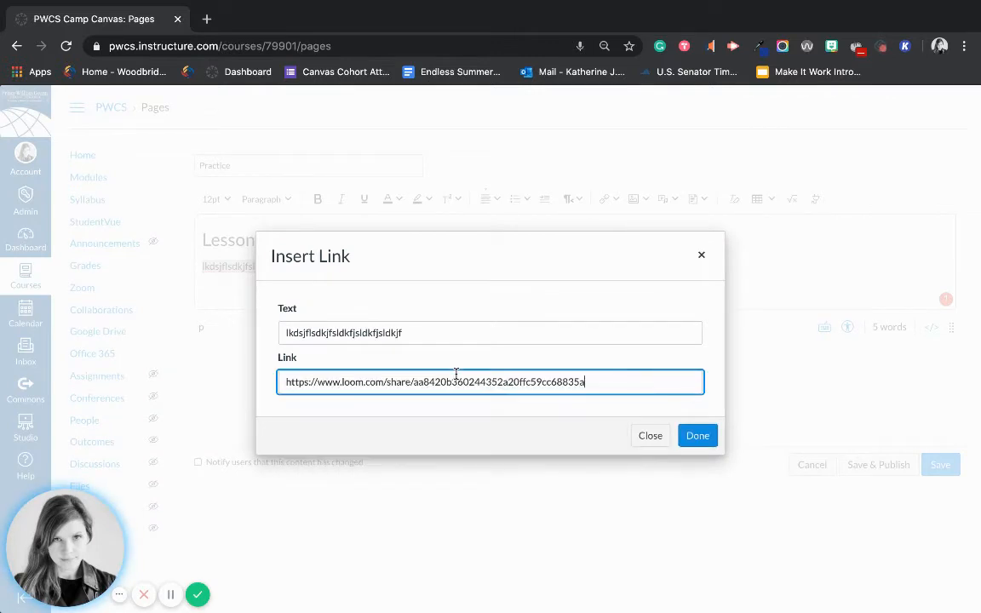
pyautogui.click(712, 434)
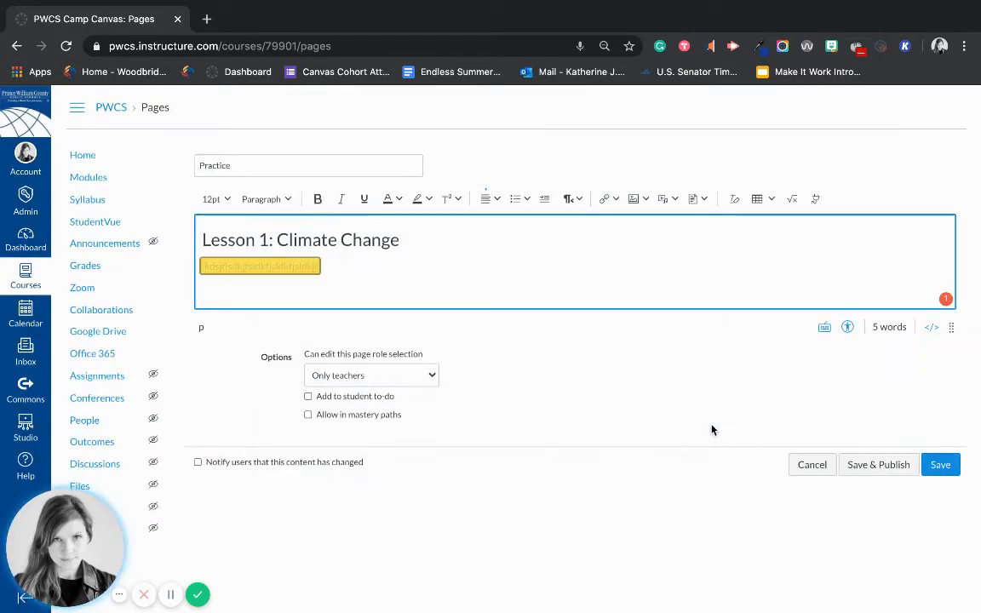
pyautogui.click(617, 198)
pyautogui.click(627, 242)
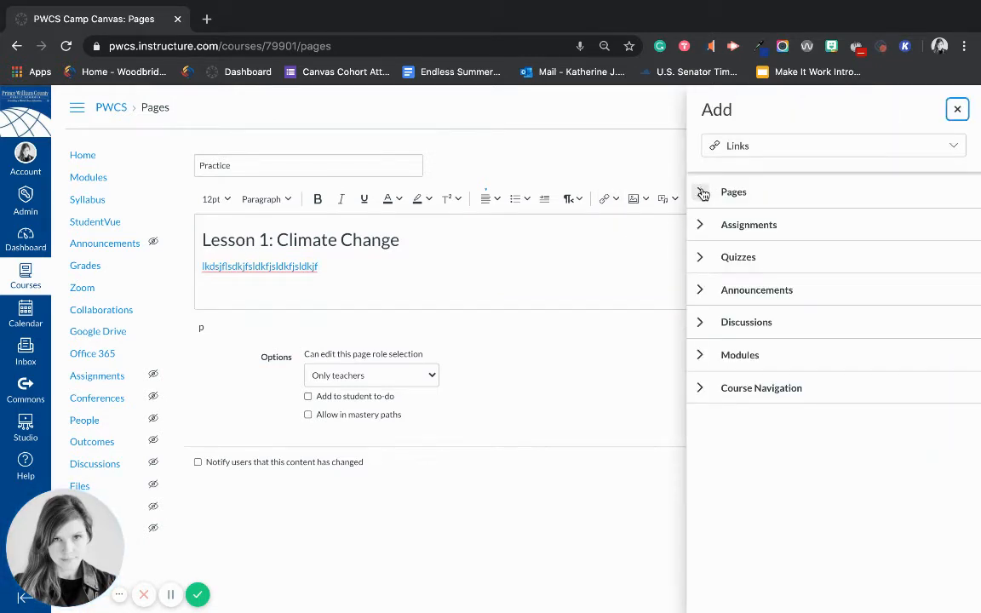
# Step: Browse the course quizzes and course images, closing both panels without inserting anything
pyautogui.click(698, 260)
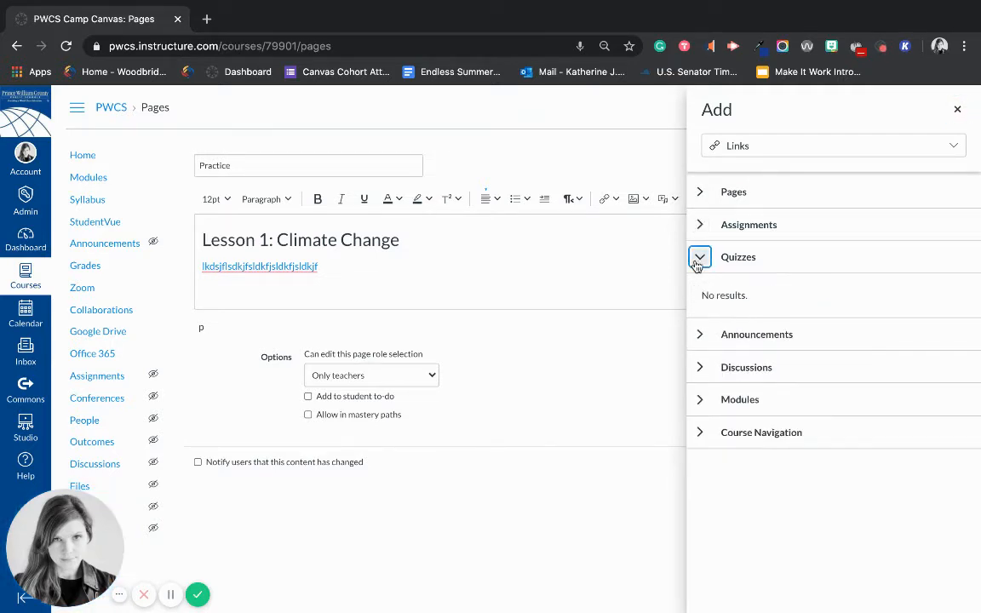
pyautogui.click(699, 260)
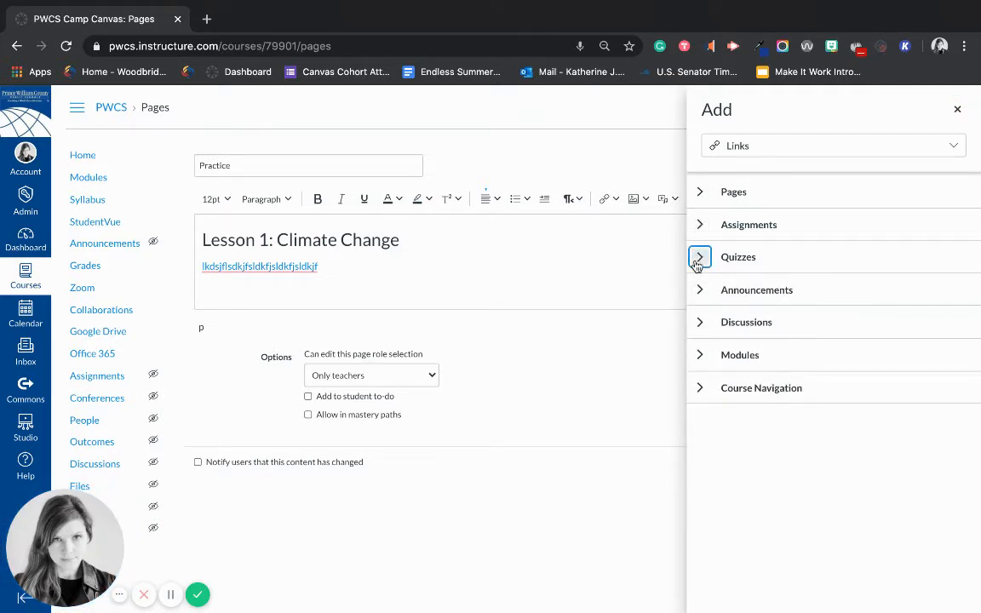
pyautogui.click(580, 256)
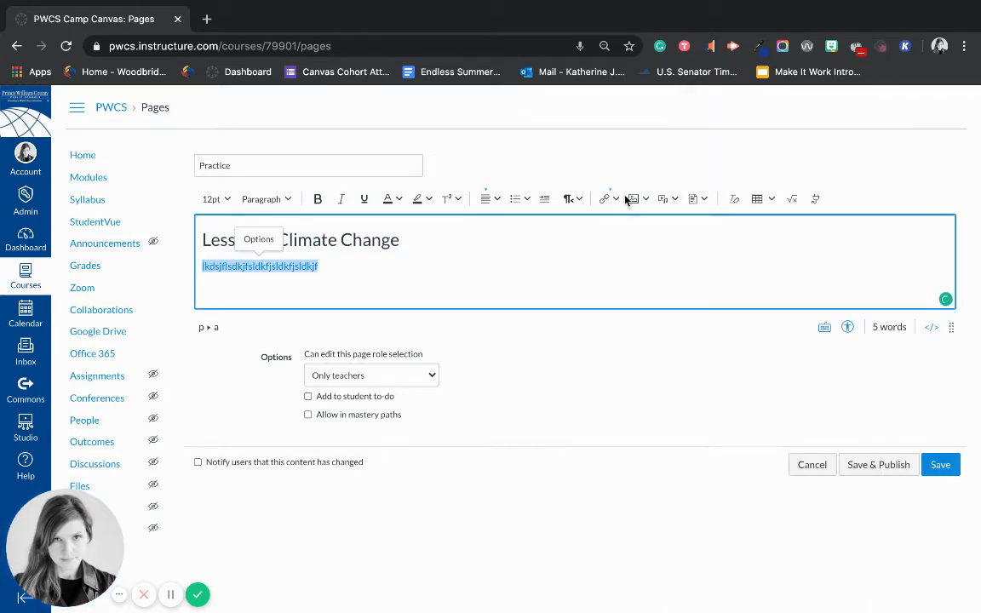
pyautogui.click(630, 200)
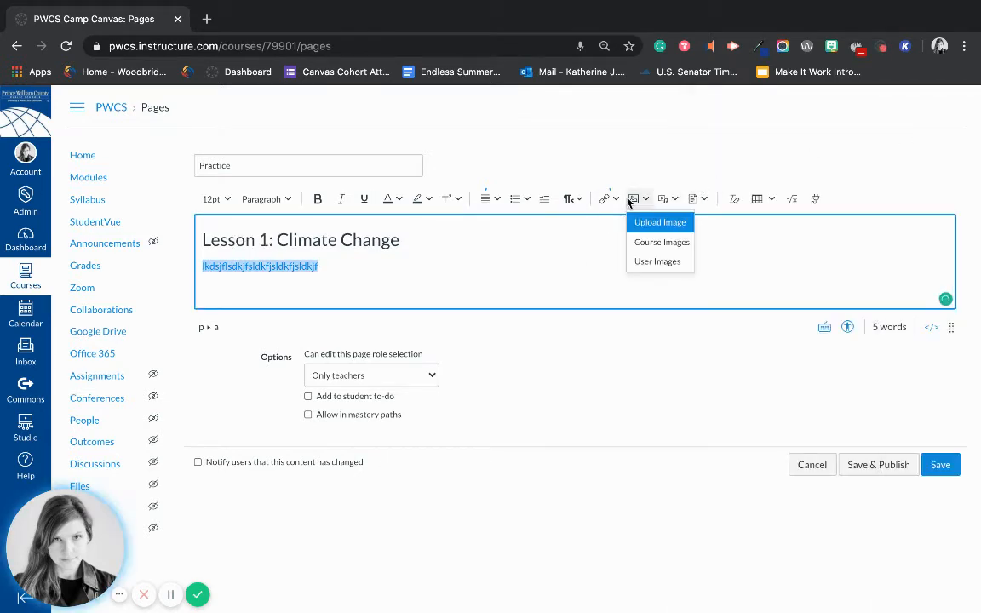
pyautogui.click(658, 242)
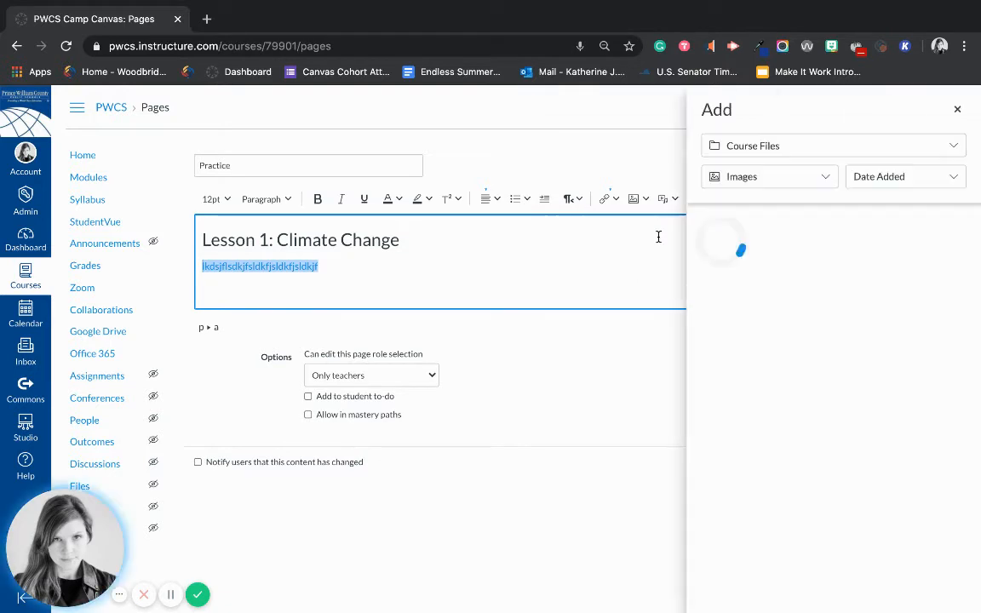
pyautogui.click(957, 112)
pyautogui.click(633, 198)
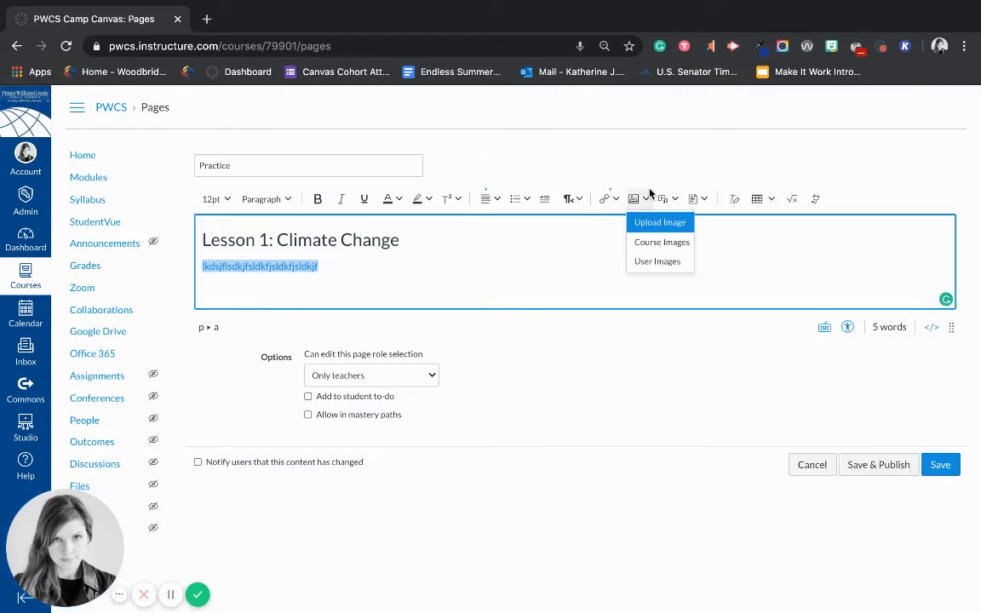
# Step: Insert the steaming coffee cup photo from an Unsplash search for 'Coffee'
pyautogui.click(652, 223)
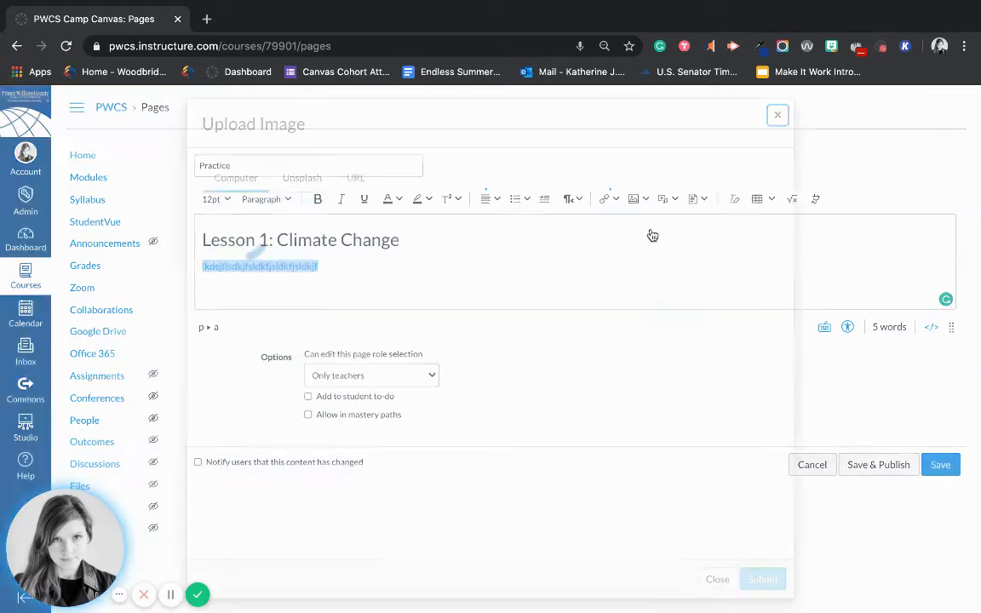
pyautogui.click(306, 187)
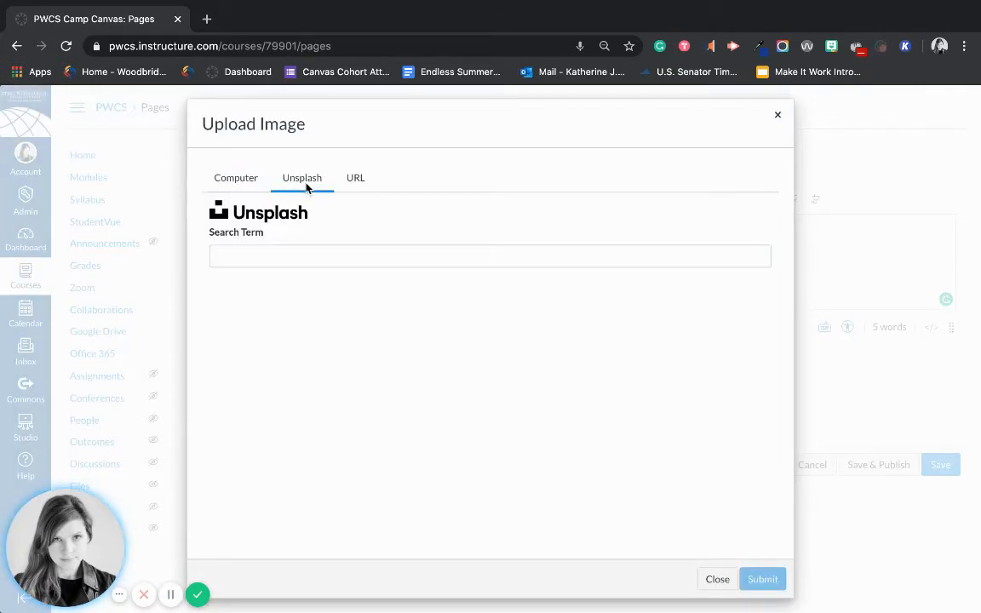
pyautogui.click(307, 256)
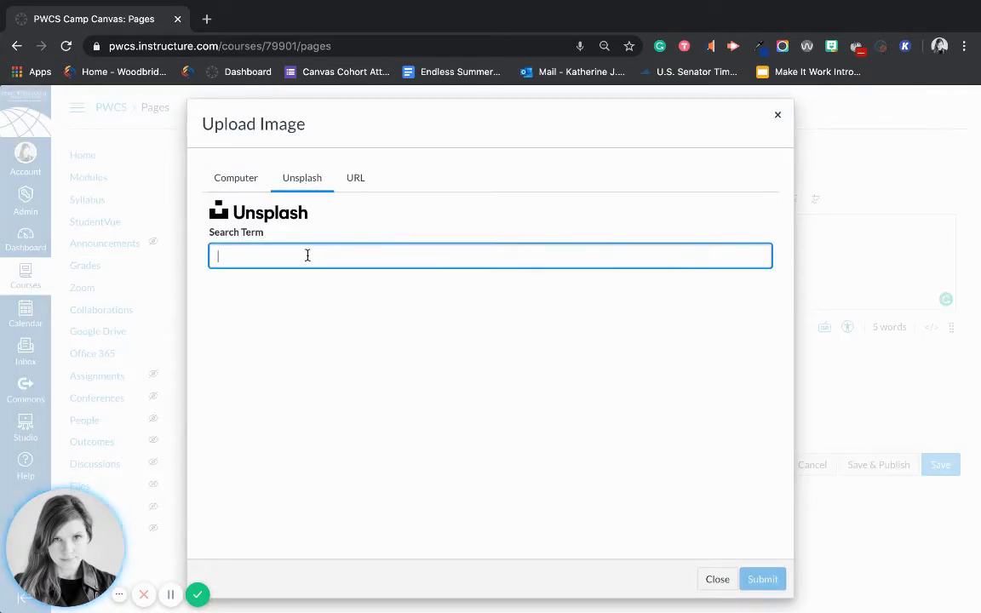
pyautogui.write('Coffee')
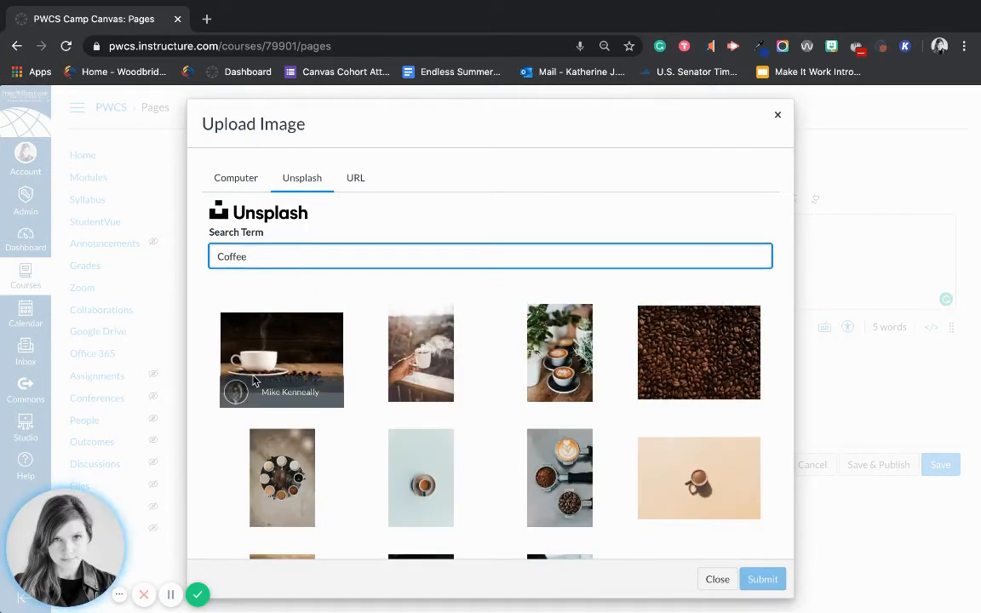
pyautogui.click(259, 372)
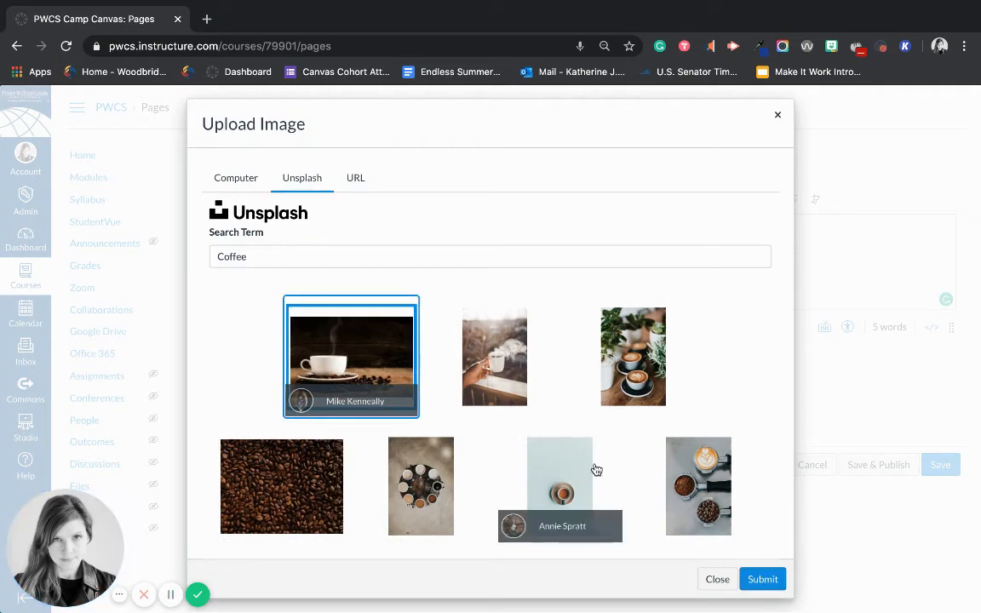
pyautogui.click(747, 578)
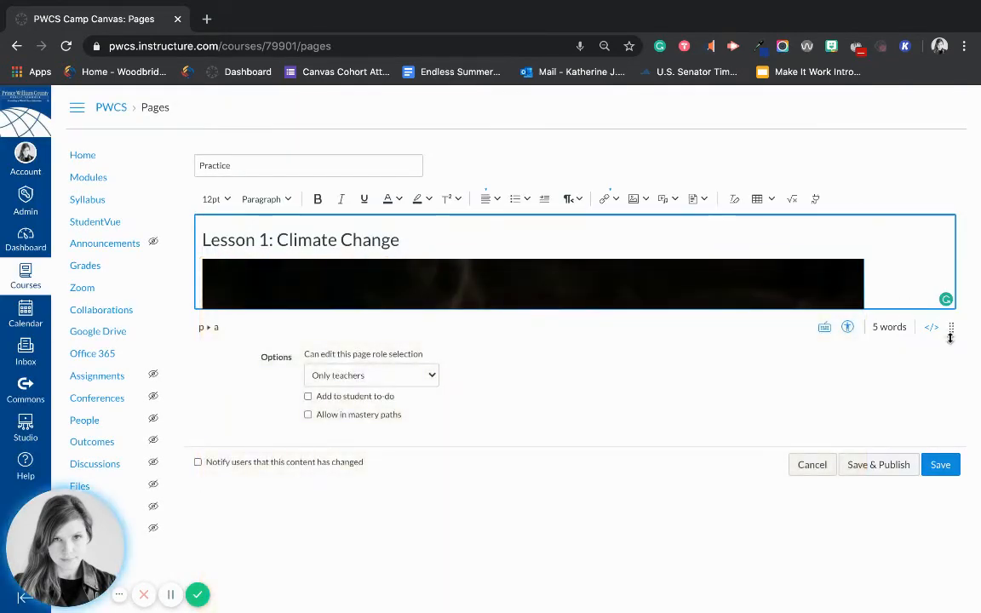
# Step: Enlarge the editing area and inspect the link settings without making changes
pyautogui.moveTo(951, 337); pyautogui.dragTo(951, 610)
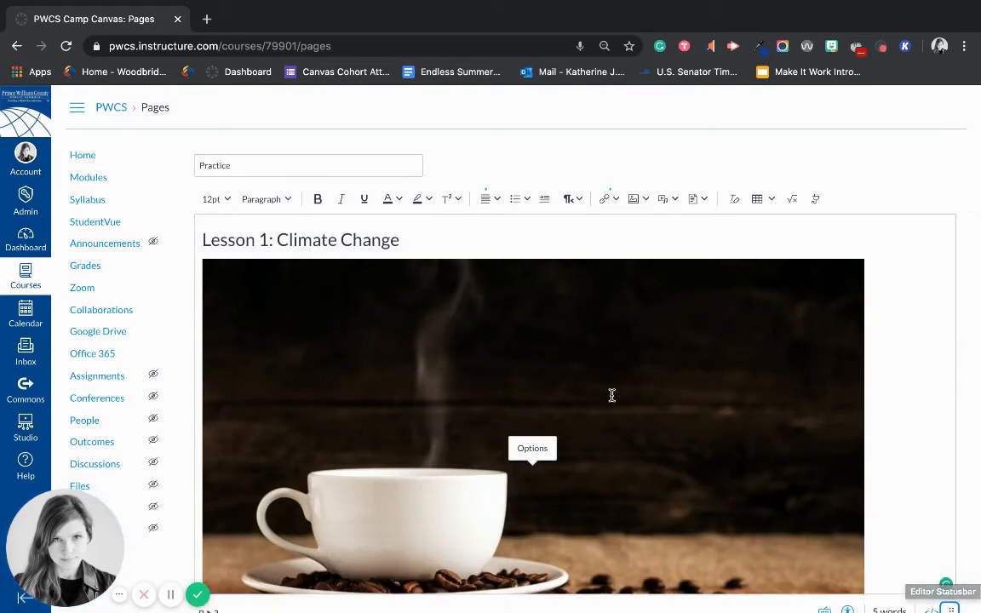
pyautogui.click(531, 449)
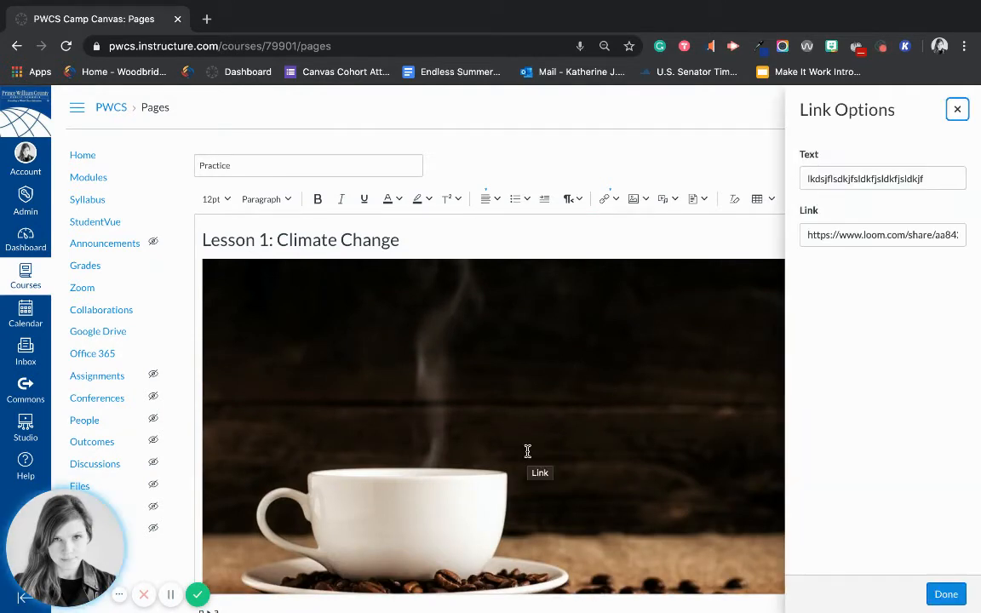
pyautogui.doubleClick(838, 180)
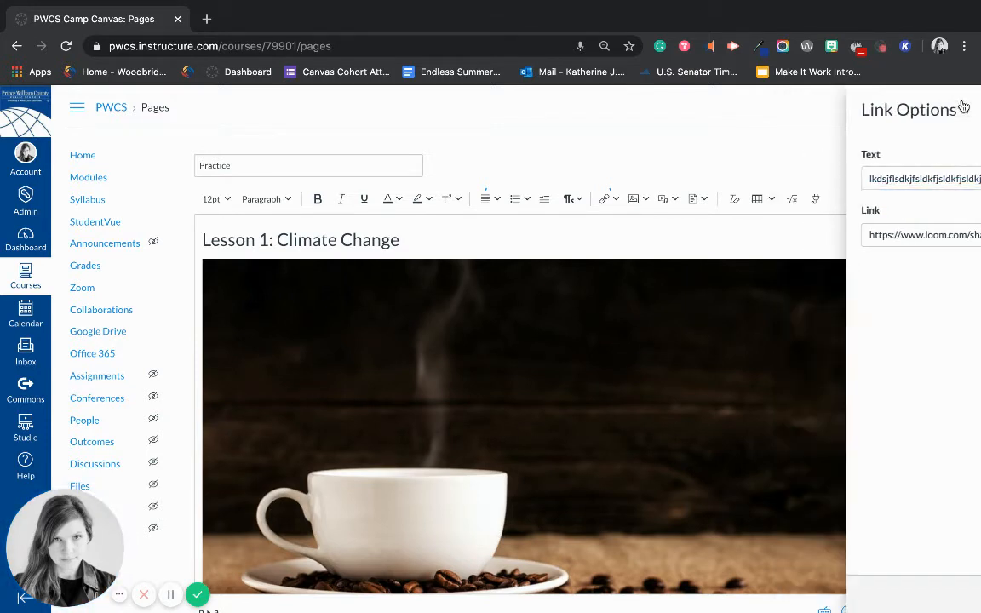
pyautogui.click(962, 107)
pyautogui.scroll(-1, 636, 407)
pyautogui.scroll(1, 636, 406)
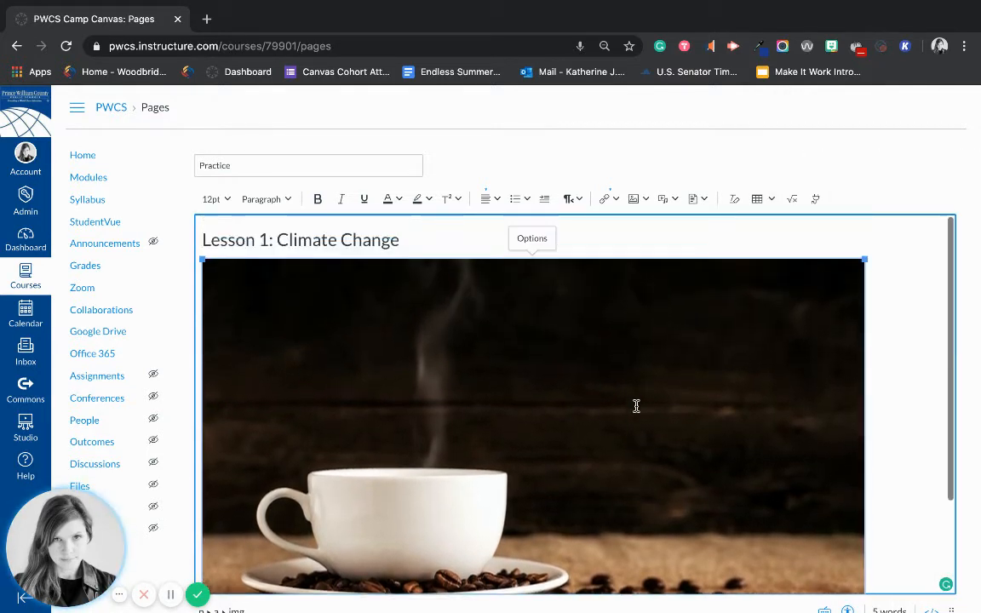
# Step: Resize the coffee image to the Small preset, 200 x 131px, in Image Options
pyautogui.click(536, 240)
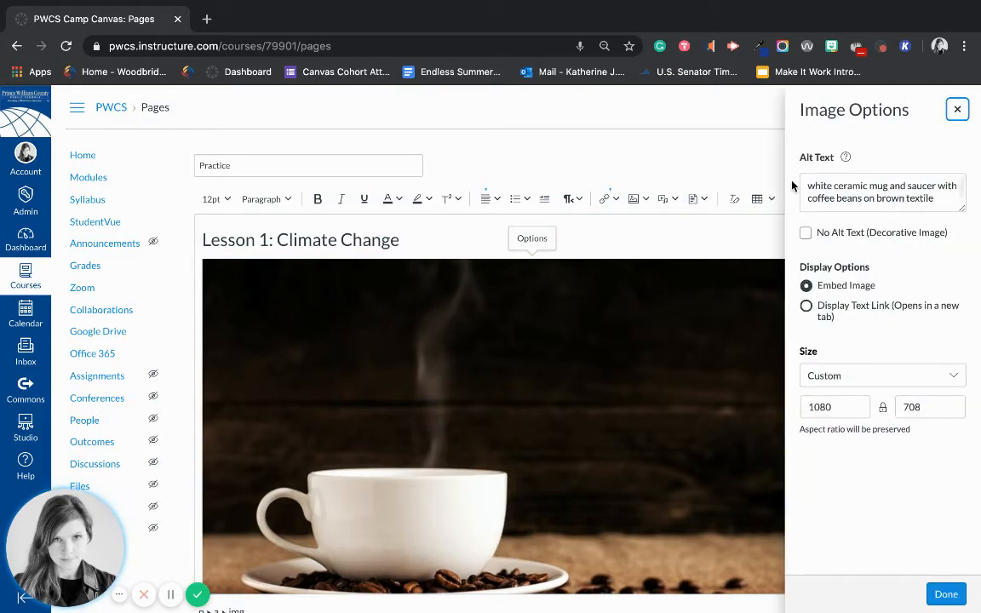
pyautogui.click(831, 186)
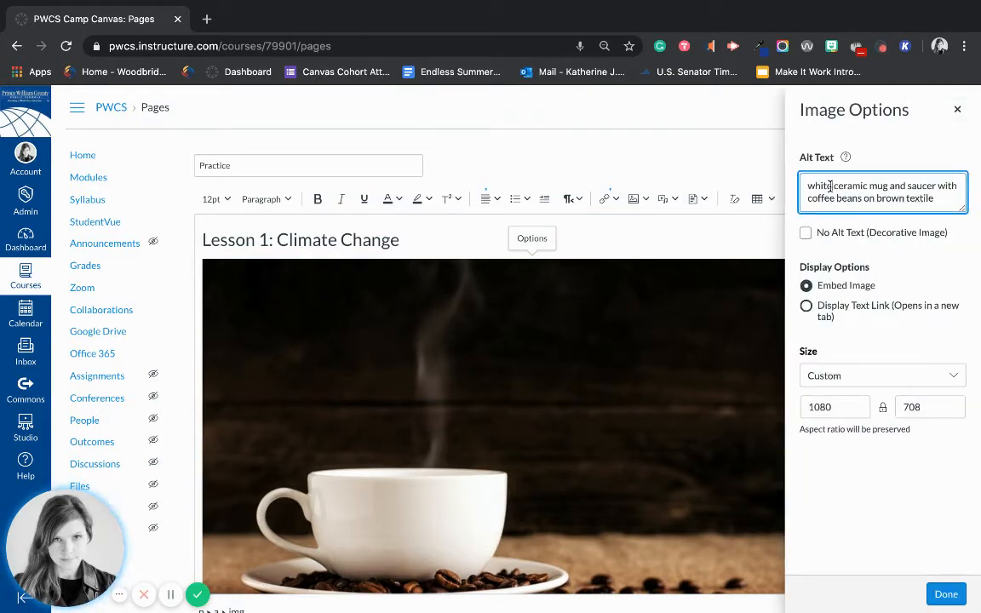
pyautogui.click(851, 376)
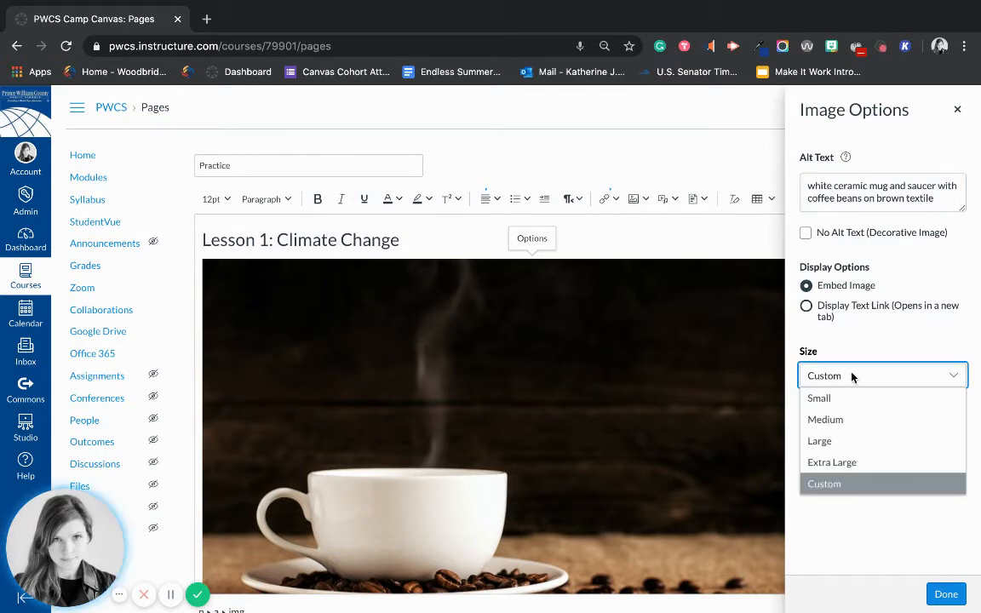
pyautogui.click(850, 401)
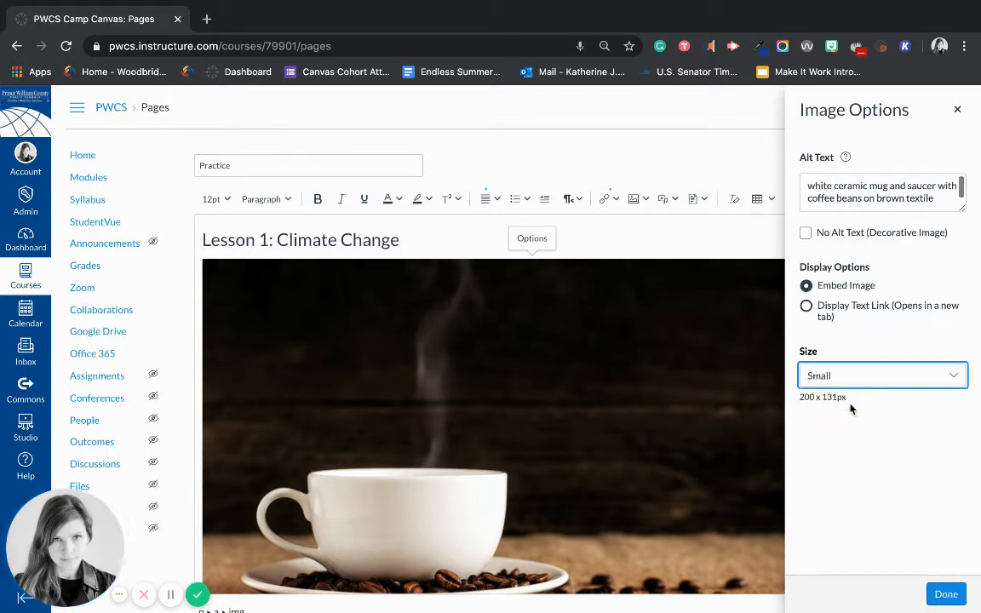
pyautogui.click(947, 593)
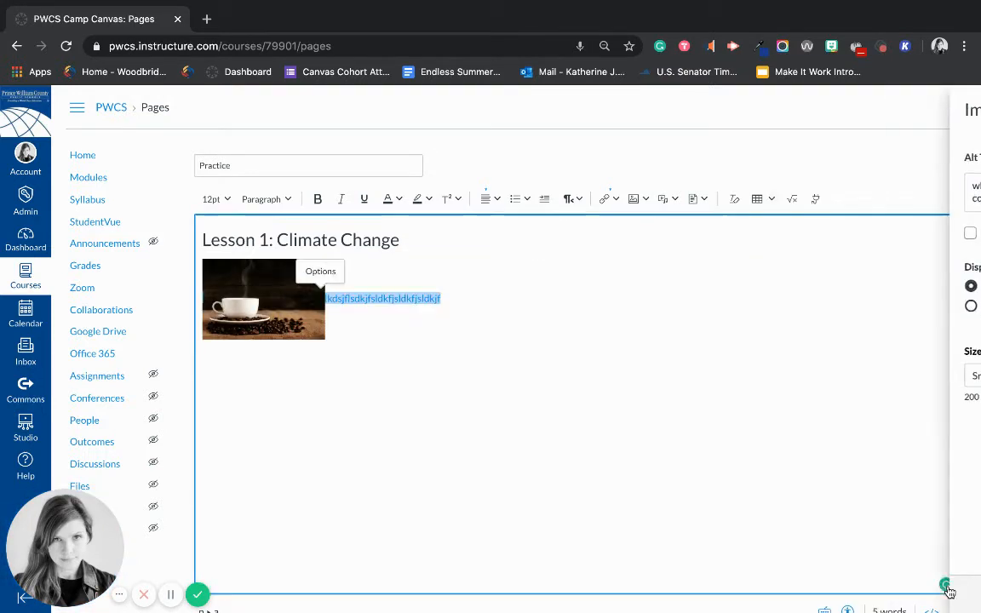
pyautogui.click(633, 413)
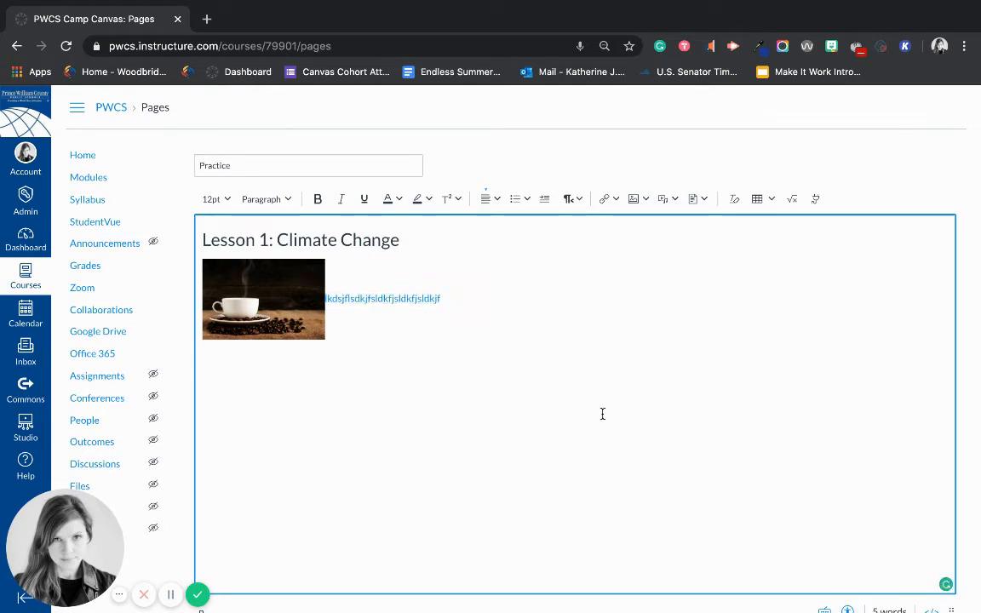
# Step: Put the linked placeholder text on its own line beneath the Small coffee photo
pyautogui.doubleClick(332, 299)
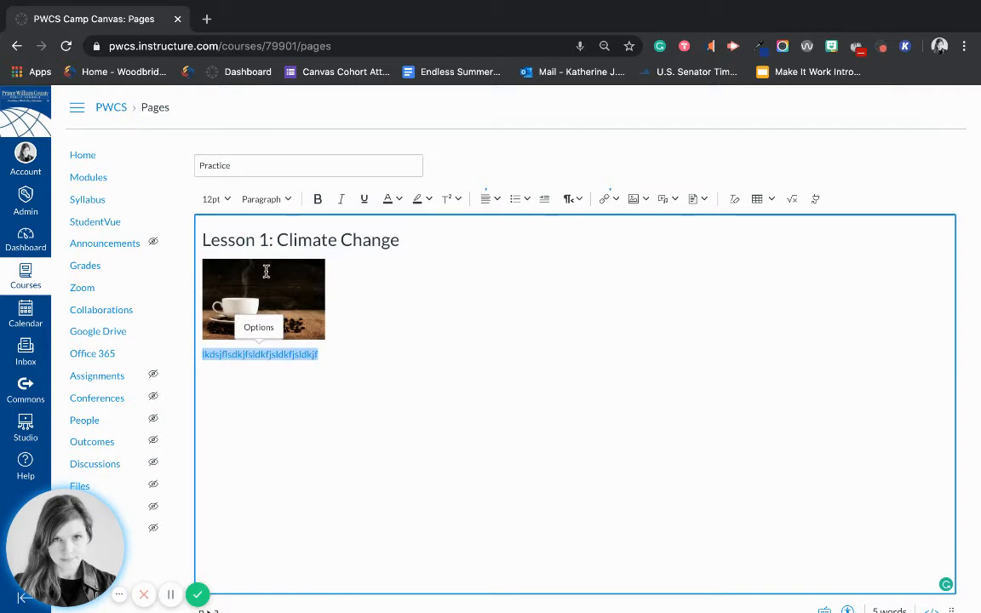
pyautogui.click(266, 271)
pyautogui.click(262, 238)
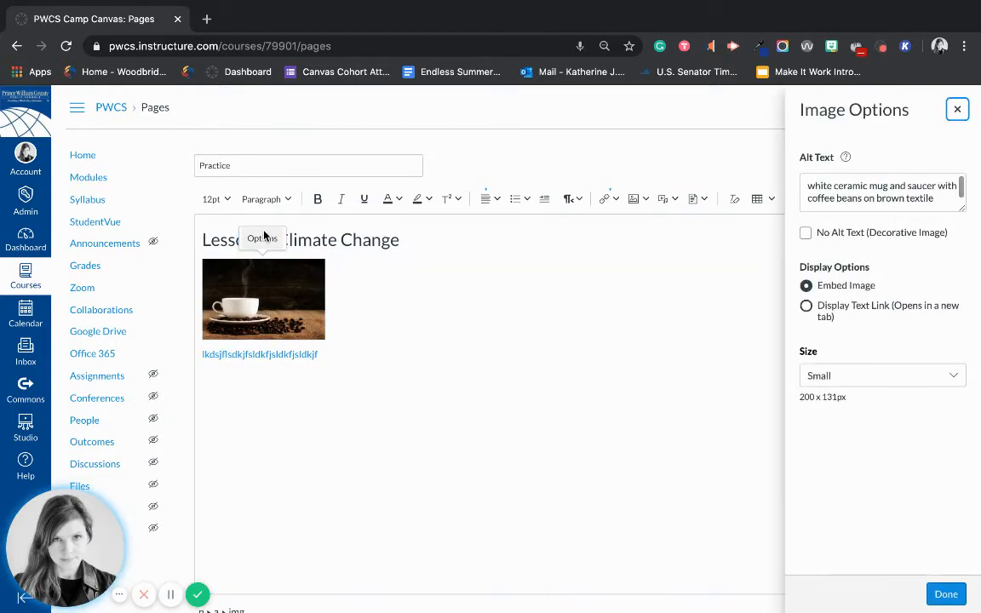
pyautogui.click(957, 109)
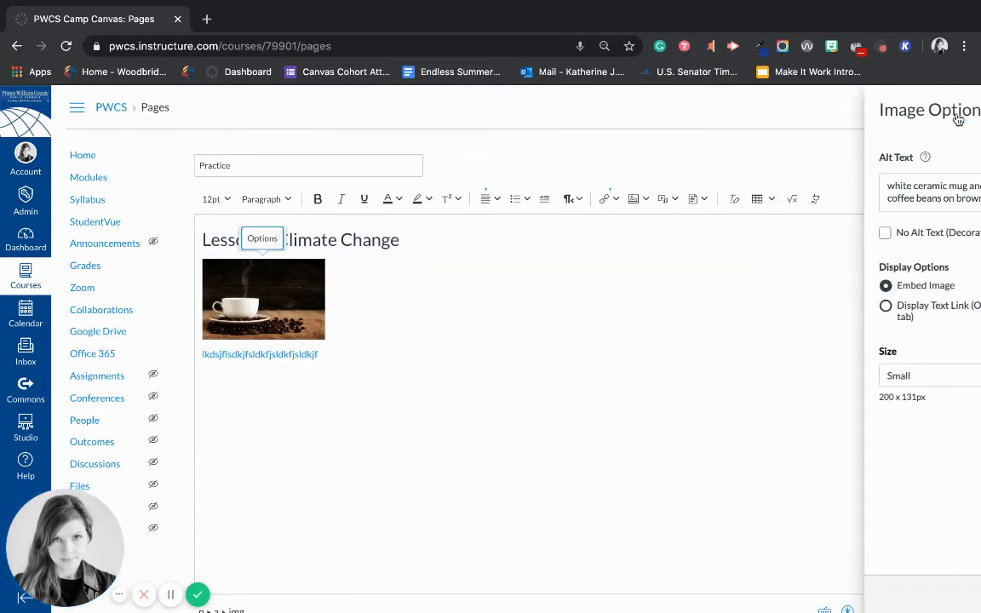
pyautogui.click(674, 199)
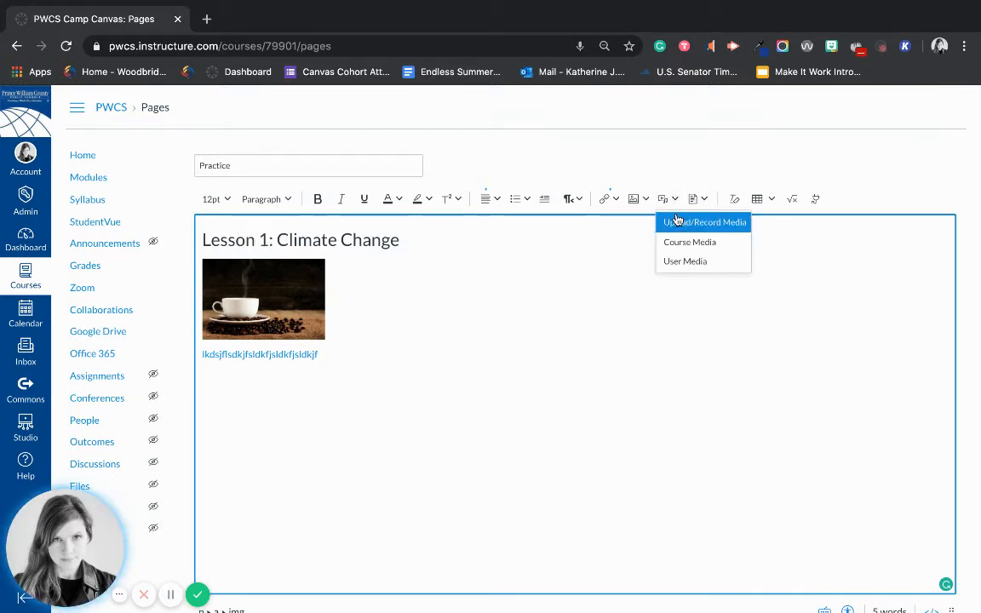
pyautogui.click(694, 199)
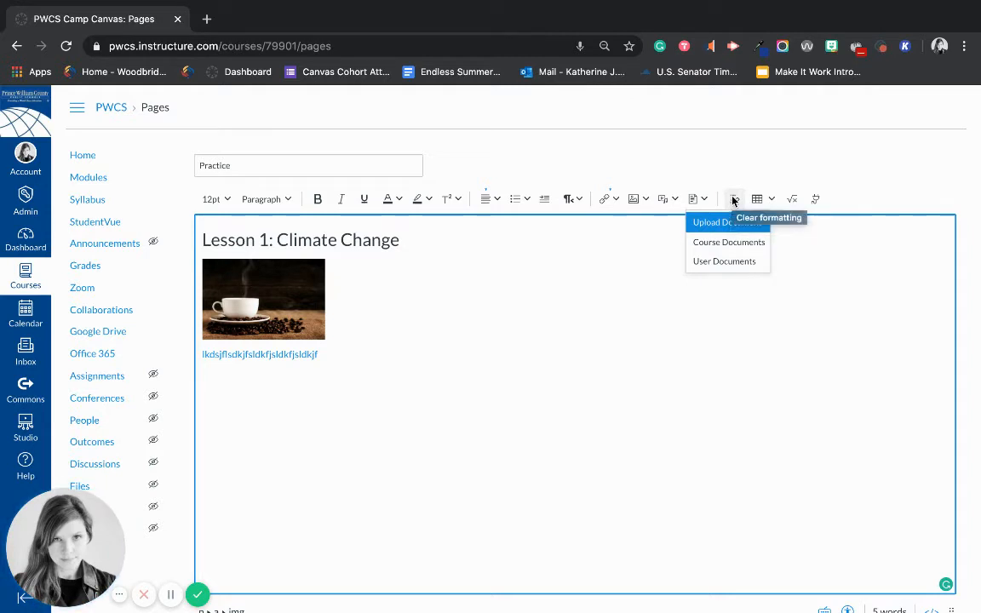
pyautogui.click(736, 201)
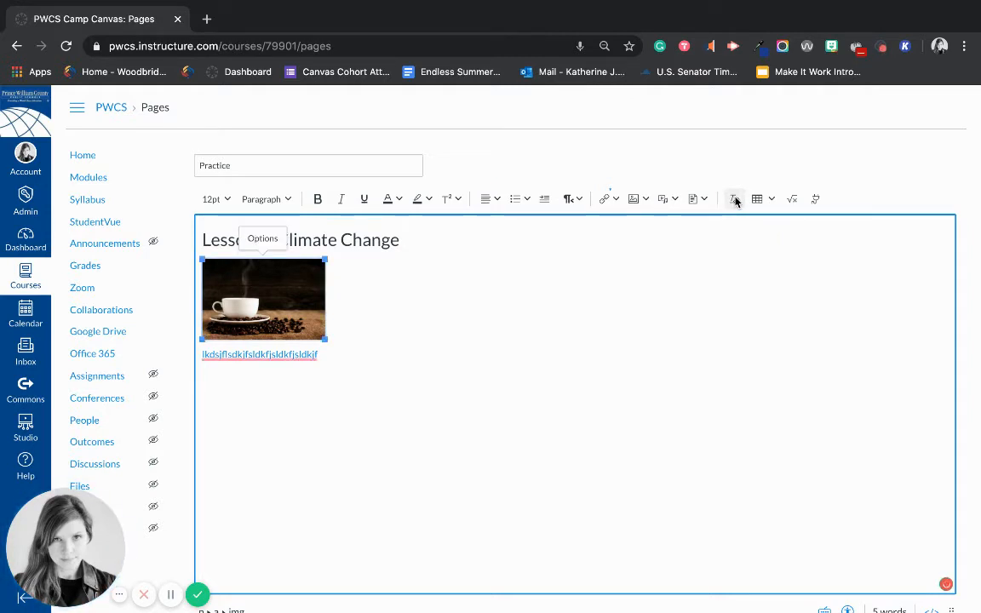
pyautogui.click(556, 396)
pyautogui.moveTo(400, 241); pyautogui.dragTo(197, 235)
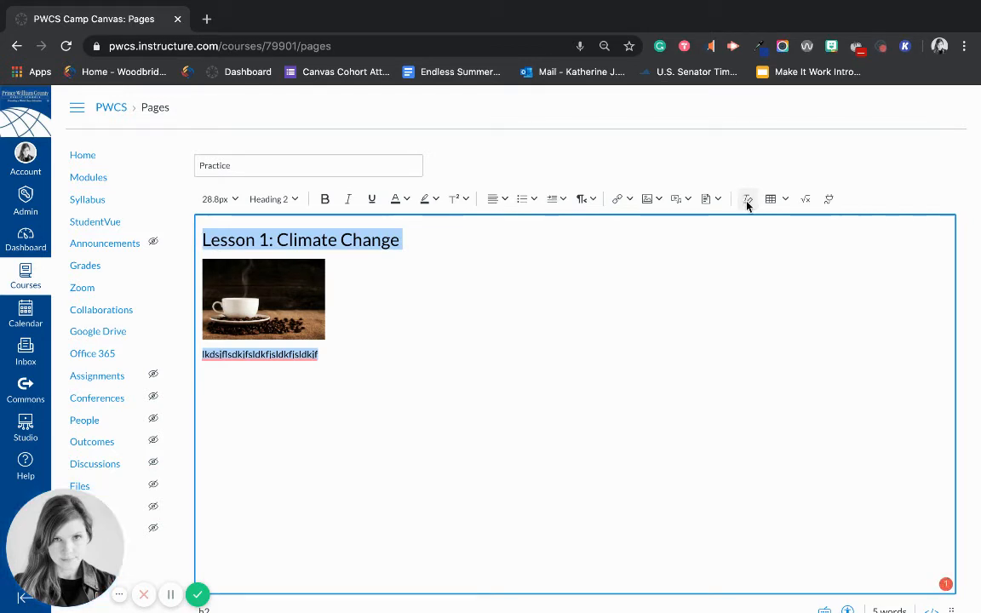
pyautogui.click(730, 299)
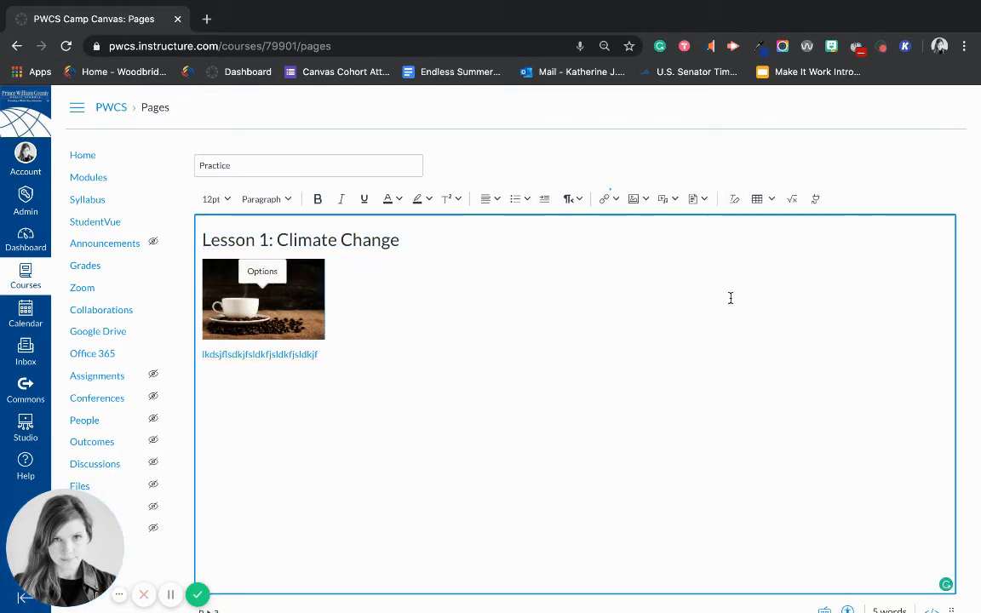
pyautogui.click(759, 201)
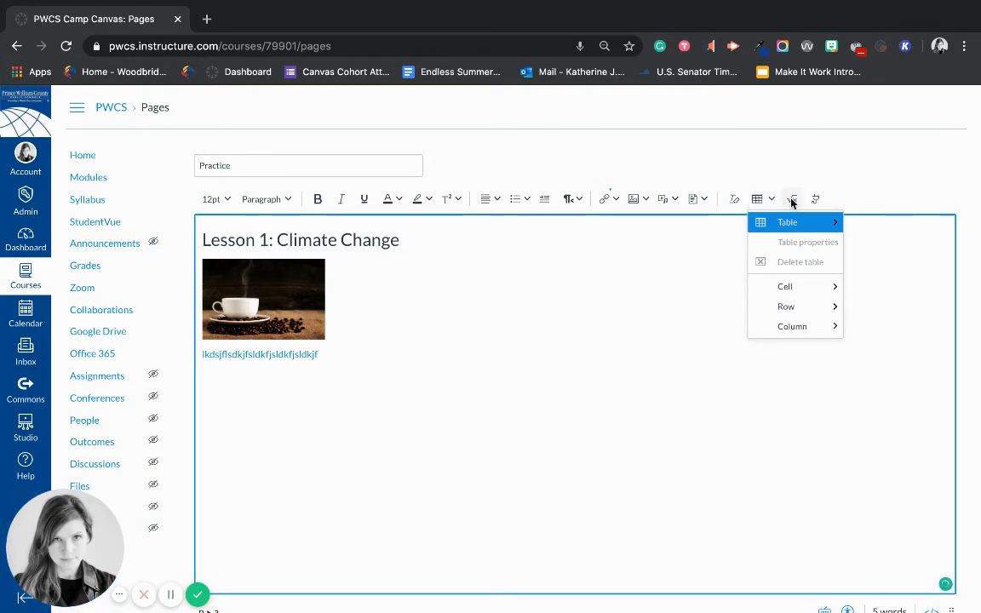
pyautogui.click(791, 200)
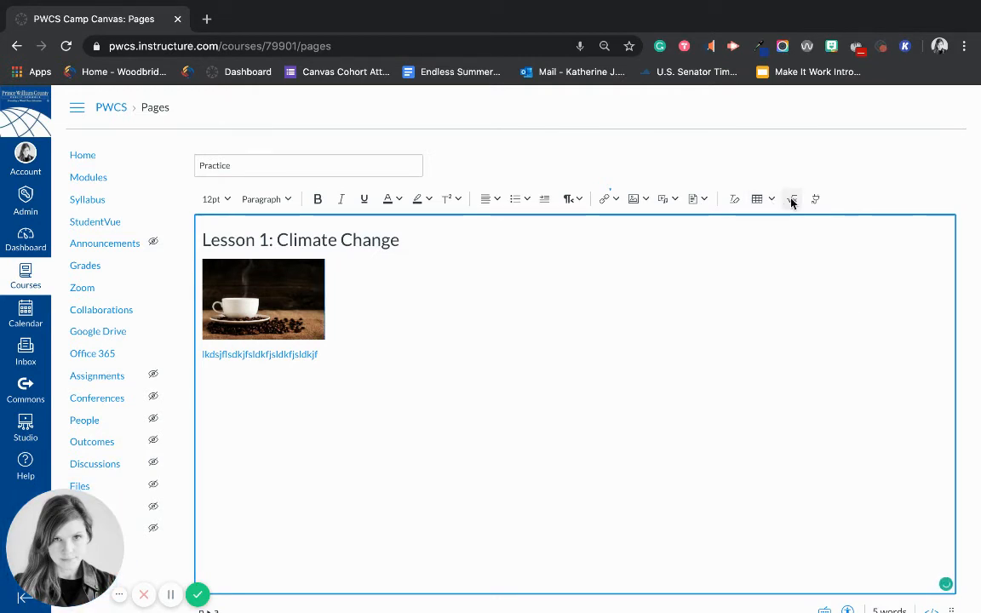
# Step: Build a ∑+ equation from the summation and plus symbols and insert it beside the image
pyautogui.click(791, 201)
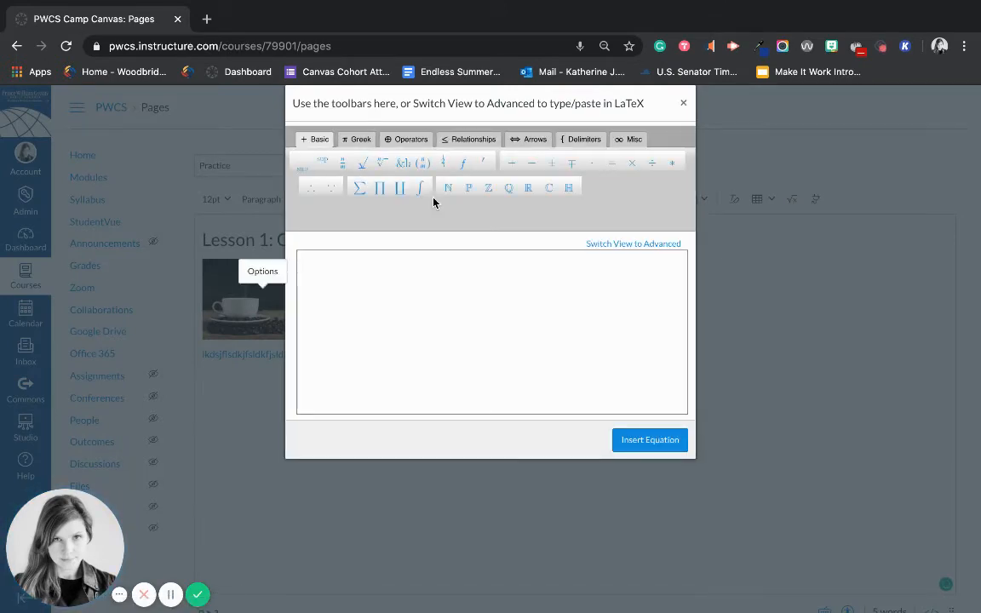
pyautogui.click(358, 188)
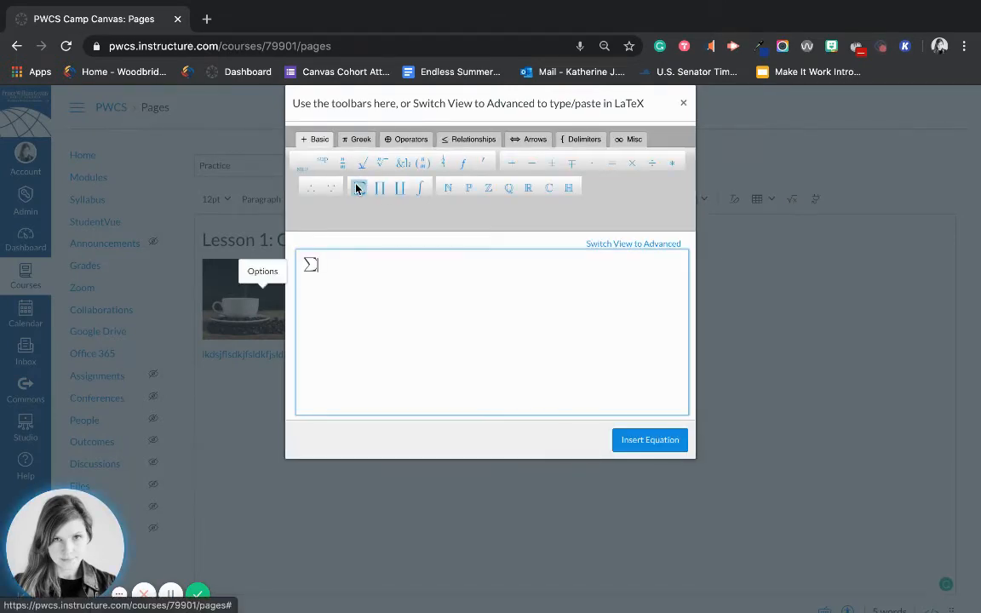
pyautogui.click(508, 163)
pyautogui.click(356, 139)
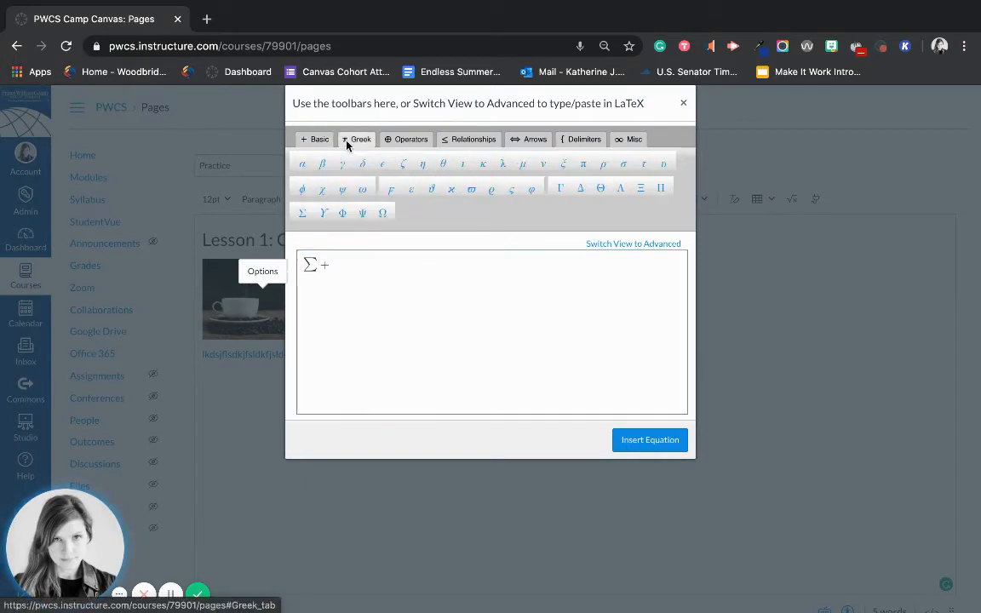
pyautogui.click(407, 139)
pyautogui.click(451, 139)
pyautogui.click(525, 140)
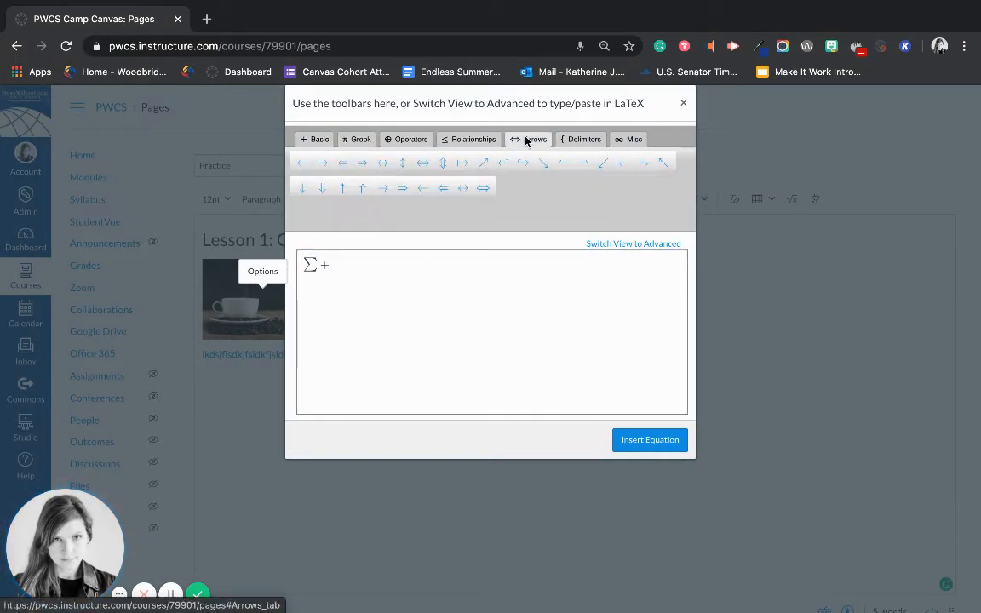
pyautogui.click(587, 139)
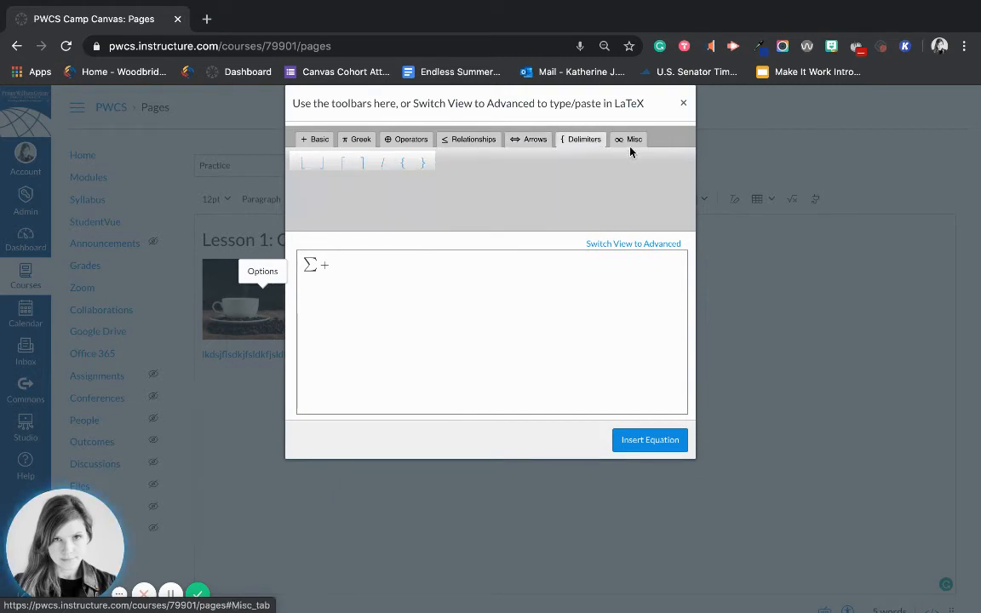
pyautogui.click(633, 139)
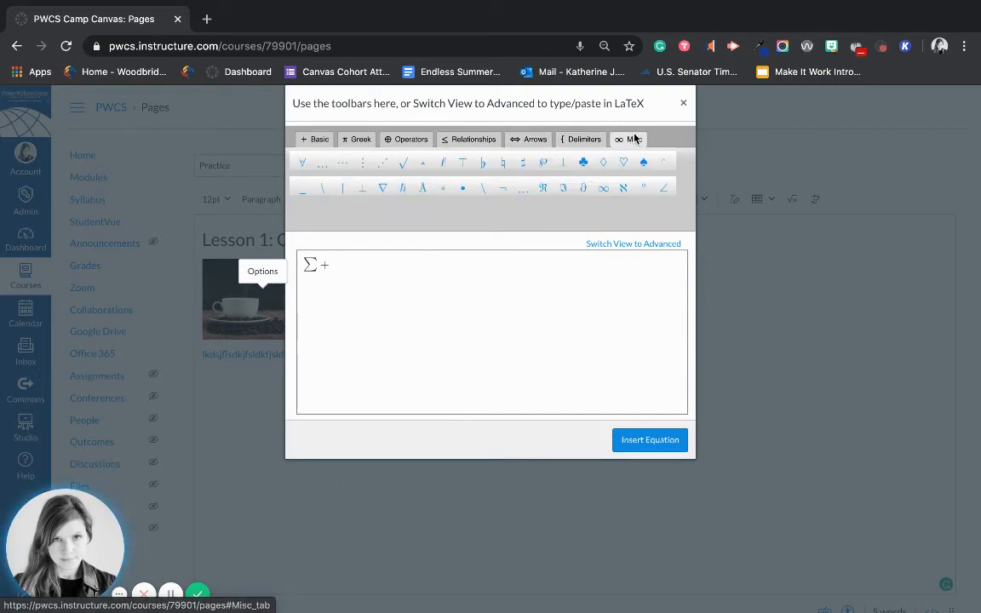
pyautogui.click(640, 438)
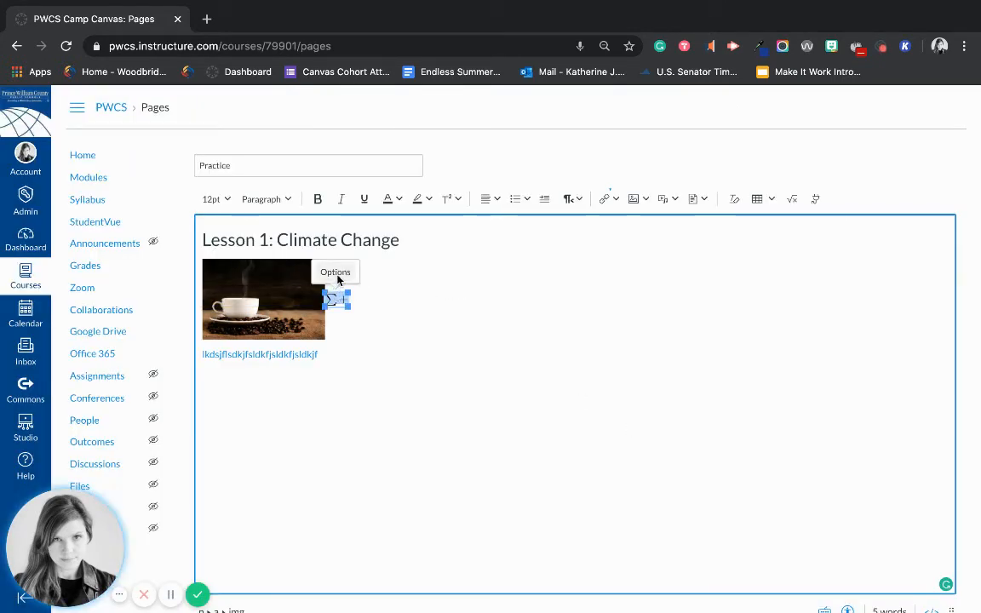
pyautogui.click(335, 272)
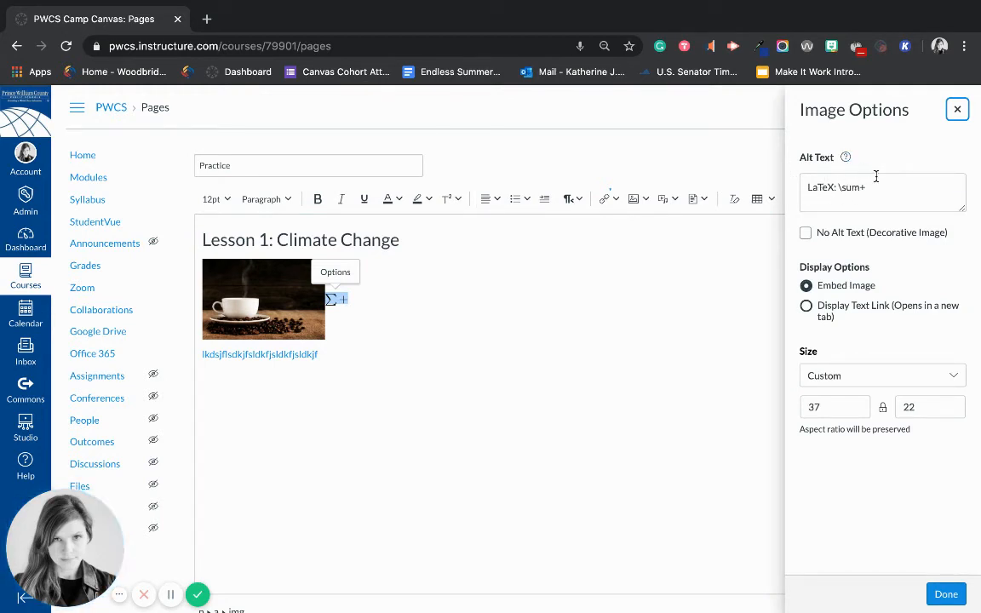
pyautogui.click(957, 117)
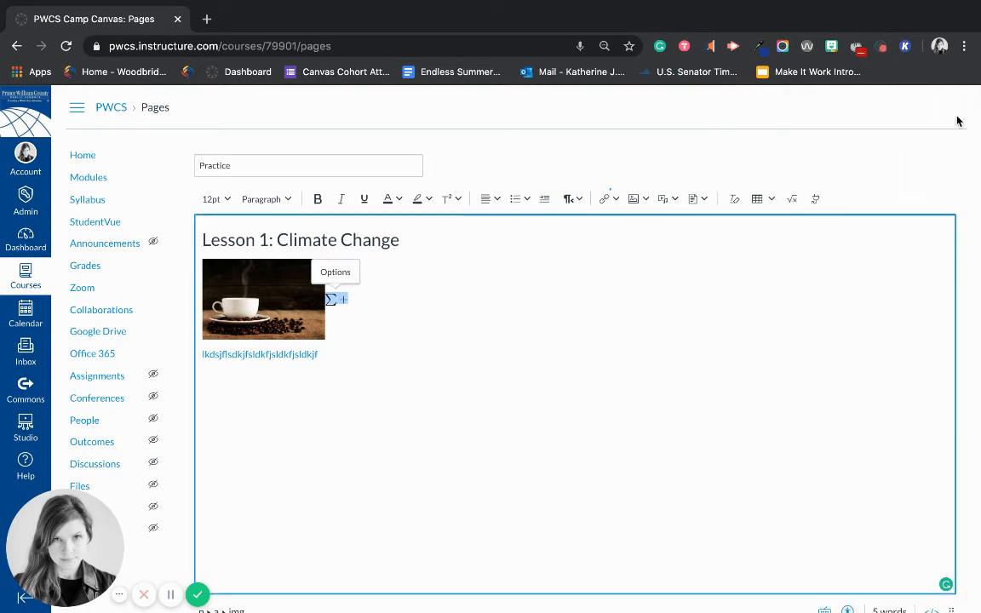
pyautogui.click(815, 199)
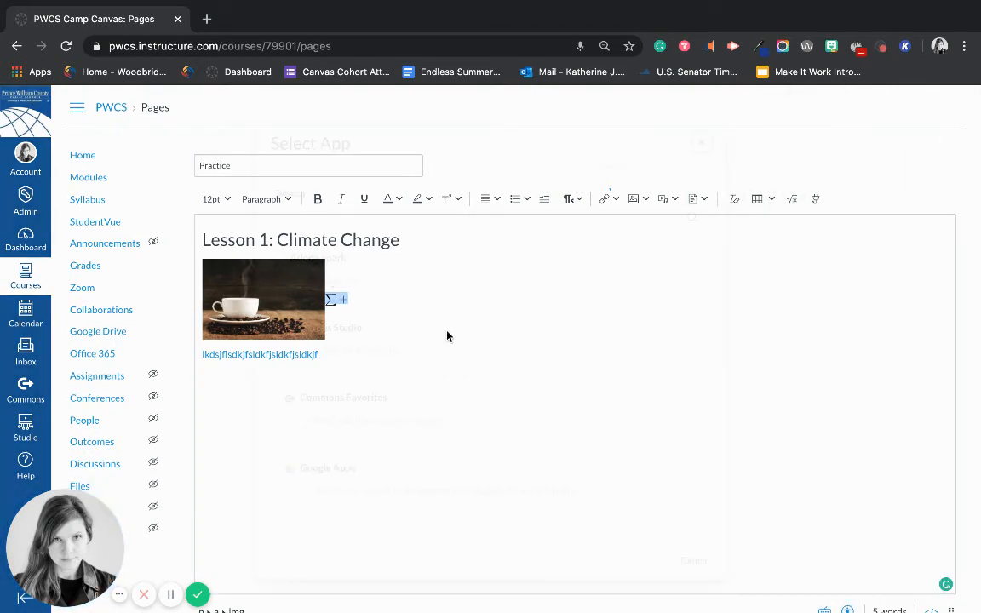
pyautogui.click(329, 362)
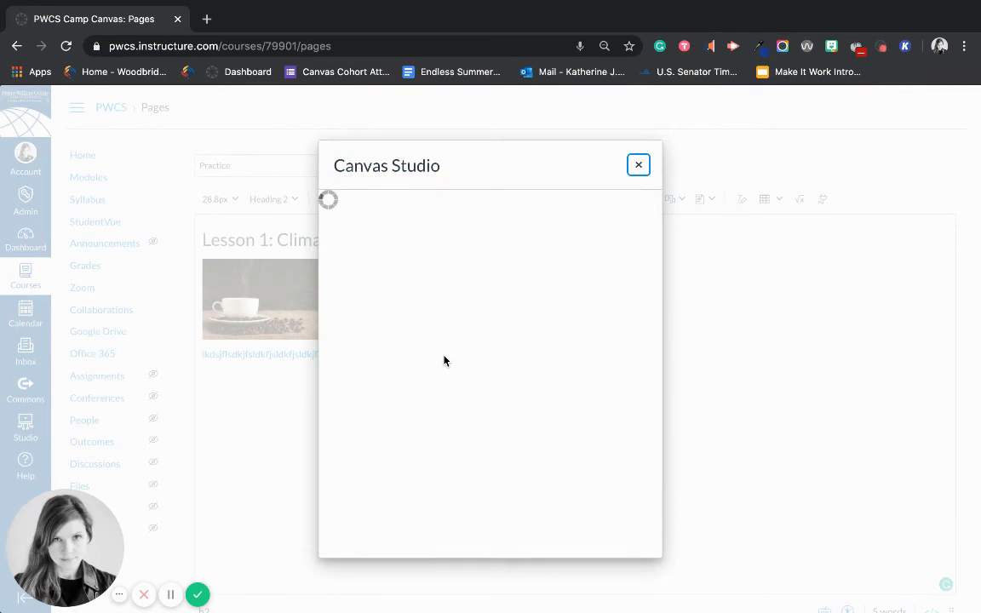
pyautogui.click(638, 166)
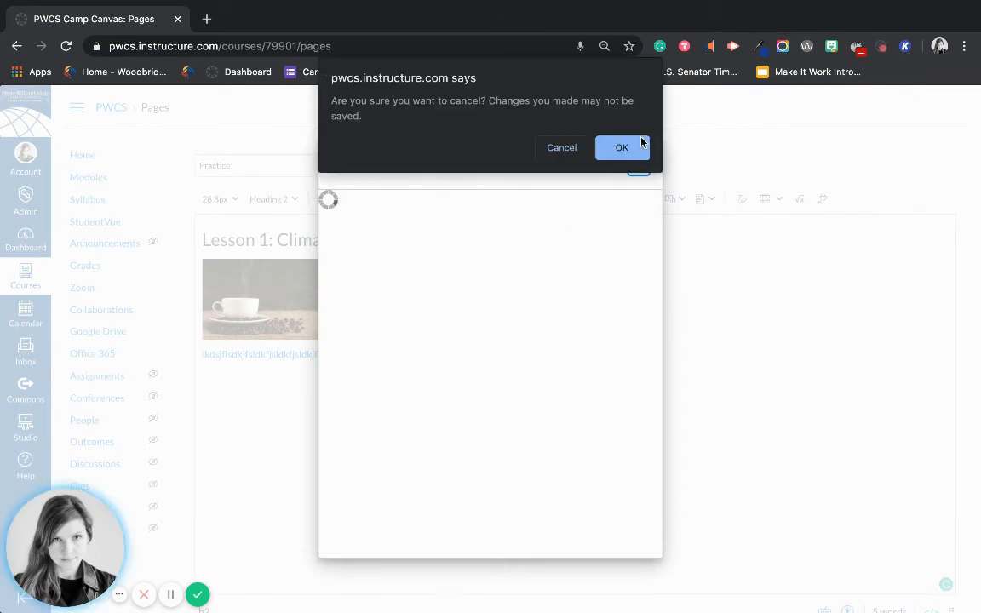
pyautogui.click(641, 146)
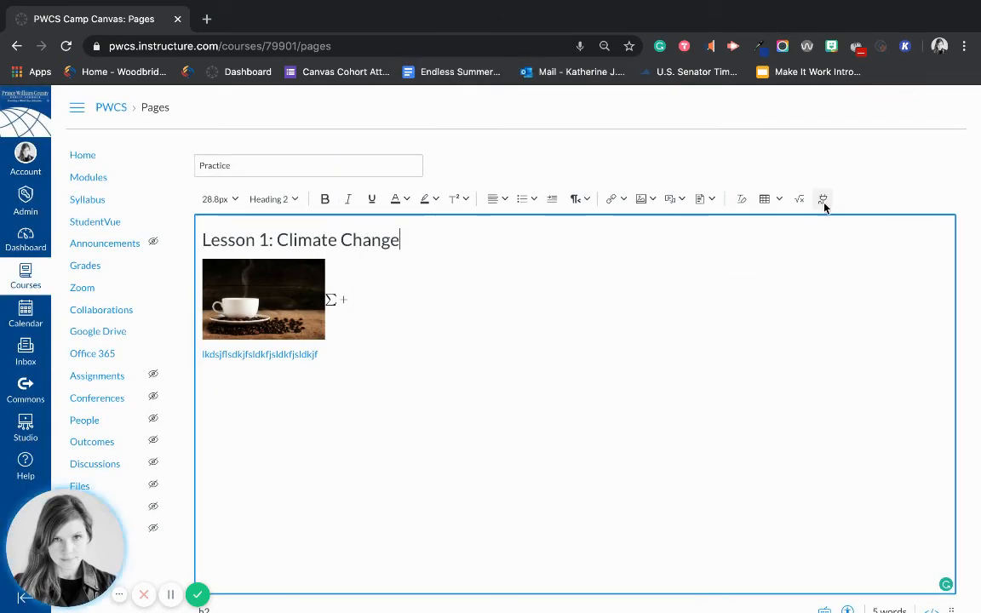
pyautogui.click(822, 200)
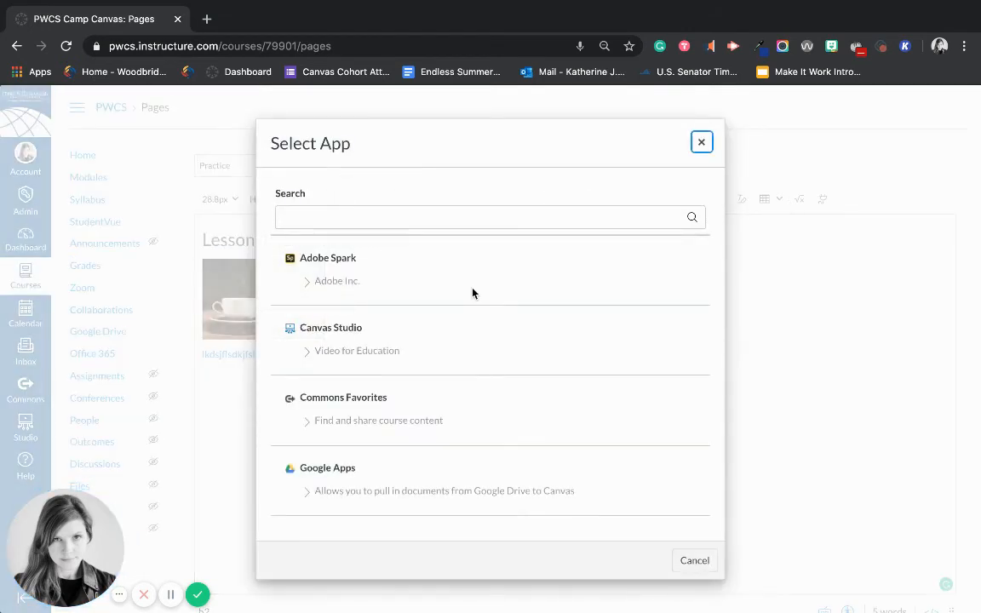
pyautogui.scroll(-2, 472, 293)
pyautogui.scroll(2, 473, 293)
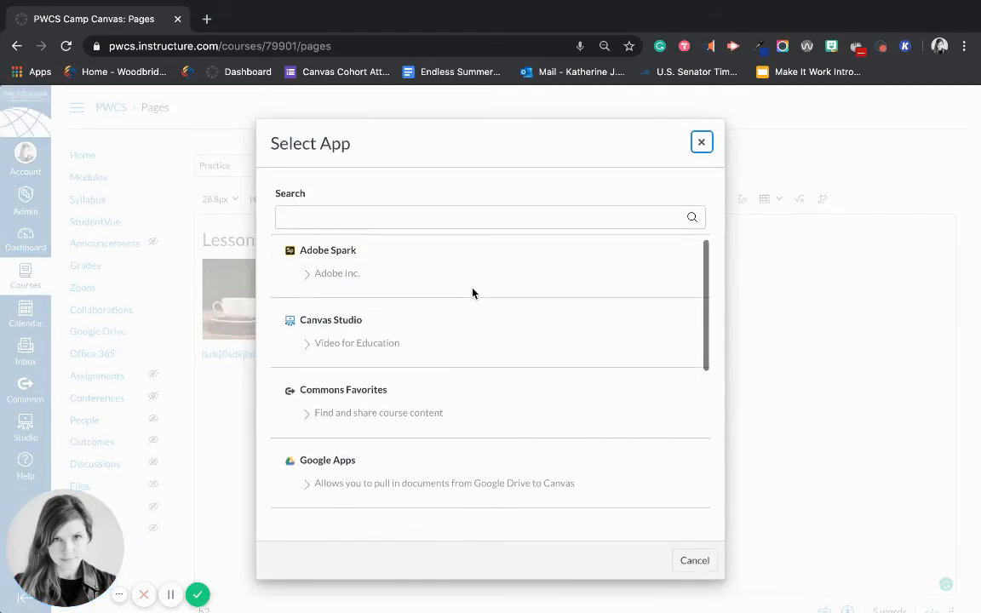
pyautogui.scroll(1, 473, 293)
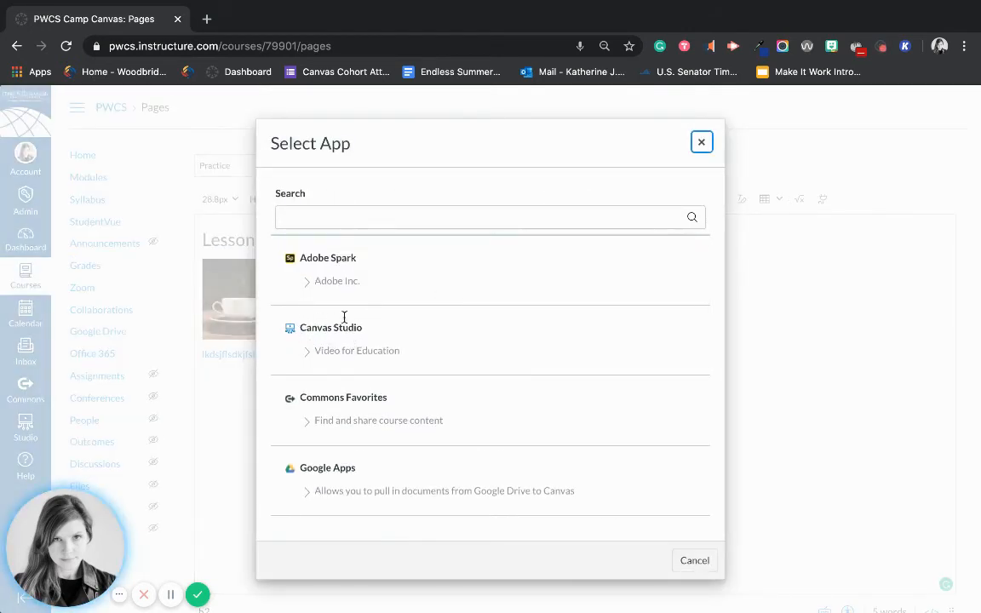
pyautogui.scroll(-3, 356, 438)
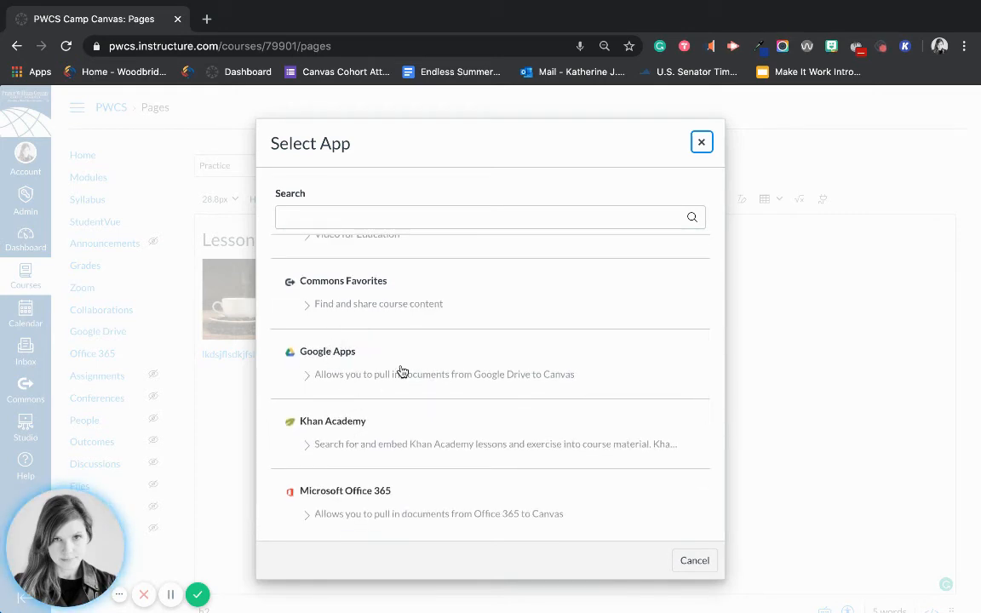
pyautogui.scroll(-2, 381, 359)
pyautogui.scroll(-2, 380, 360)
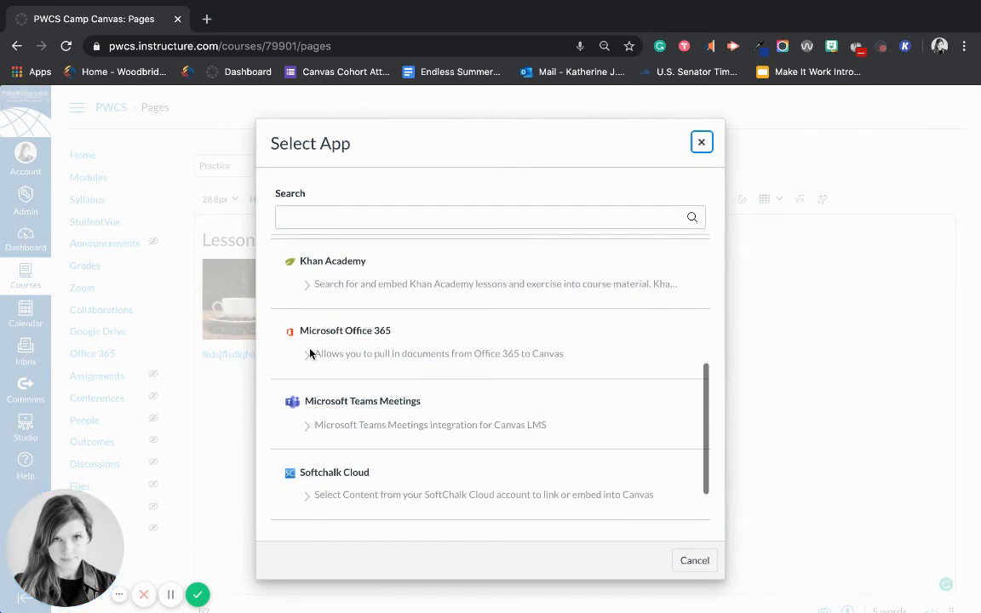
pyautogui.scroll(-2, 368, 389)
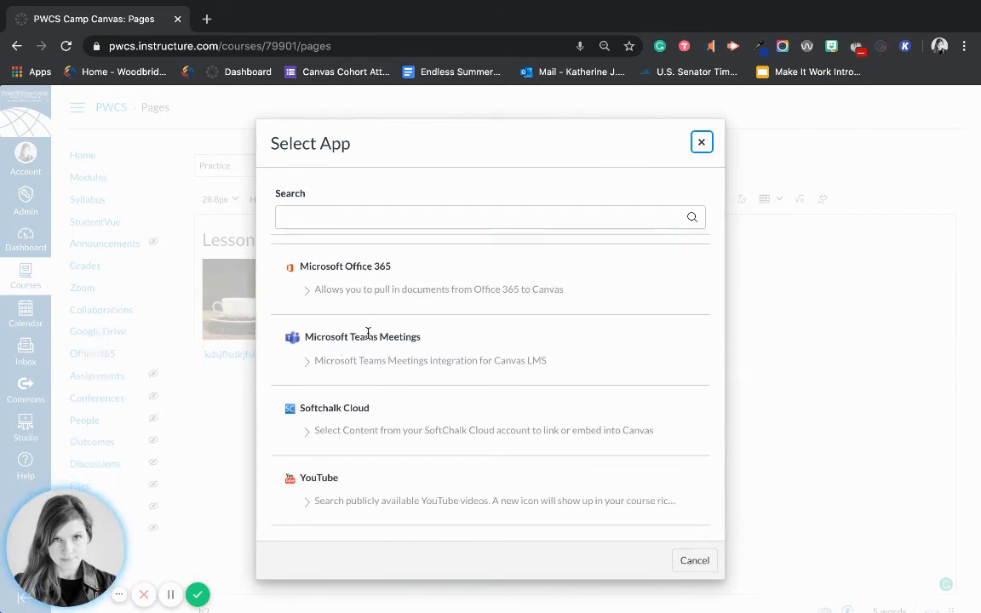
pyautogui.scroll(8, 350, 477)
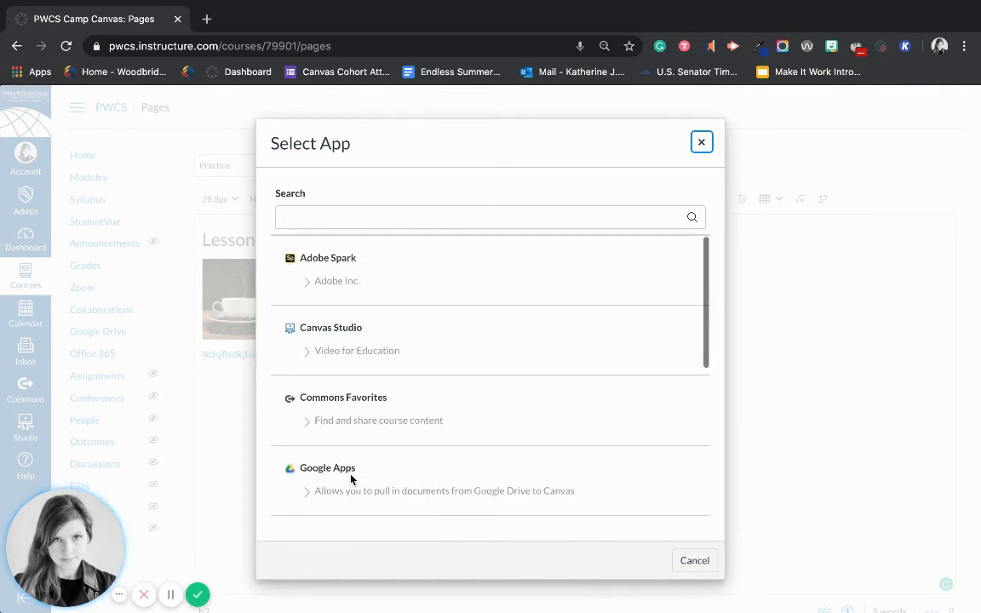
pyautogui.scroll(-8, 350, 476)
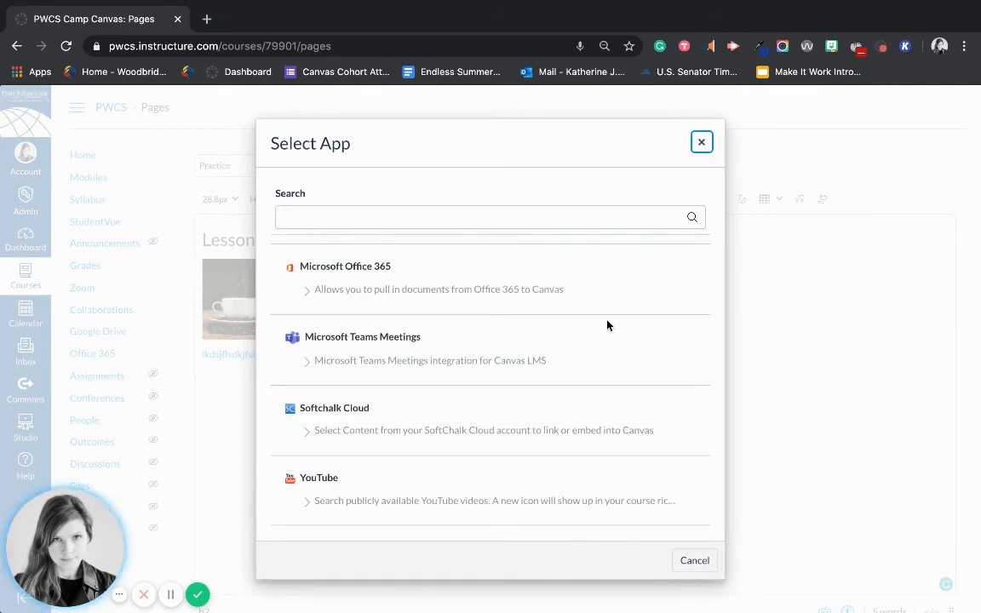
pyautogui.scroll(5, 607, 325)
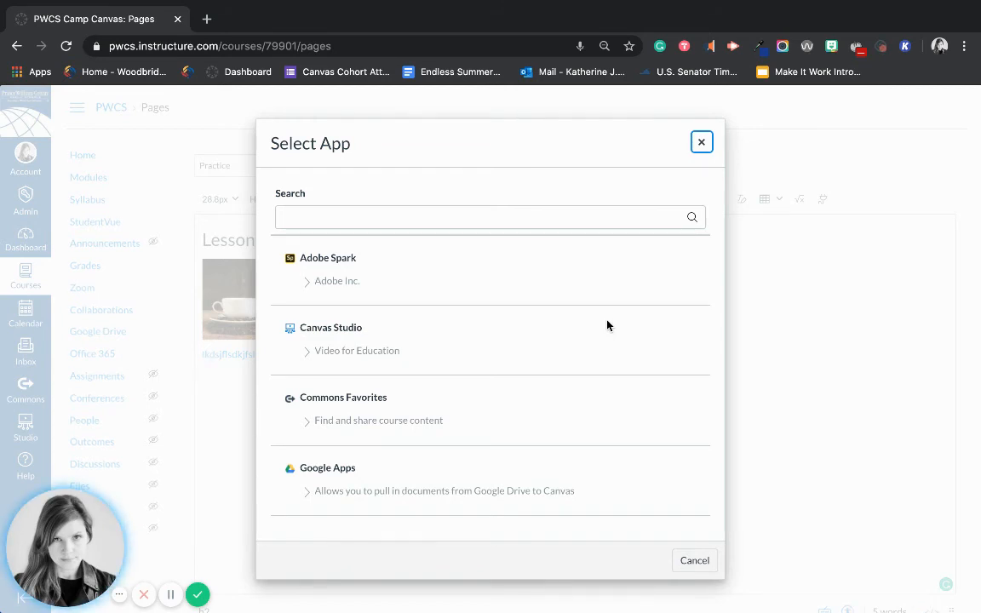
pyautogui.click(702, 143)
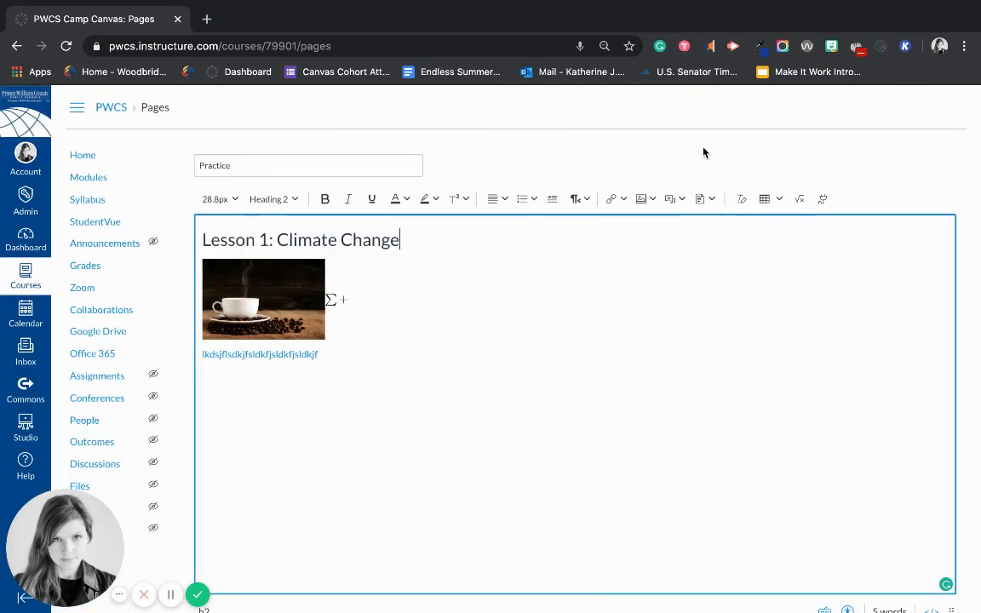
pyautogui.scroll(-2, 595, 352)
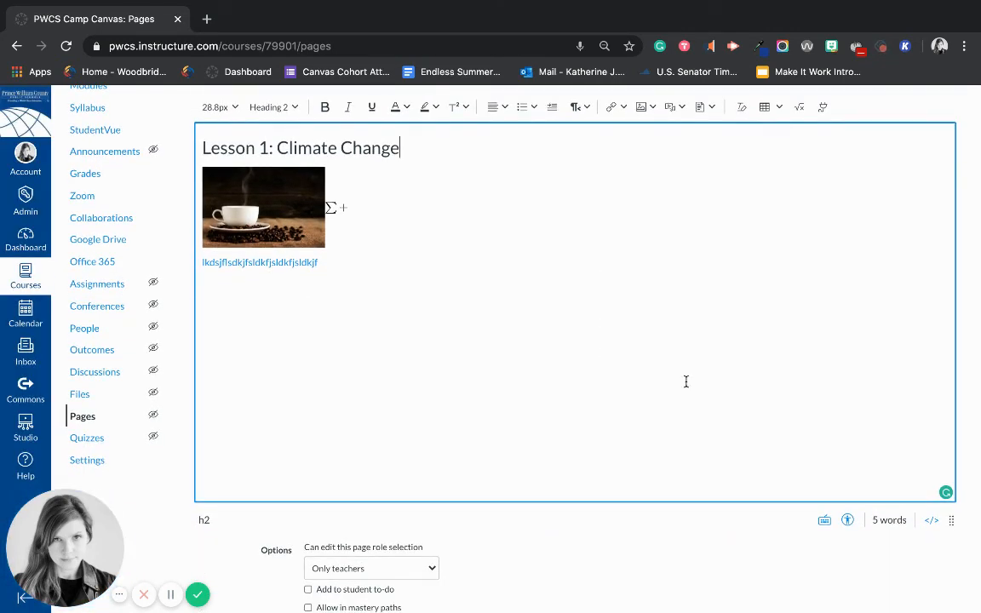
pyautogui.scroll(-2, 747, 438)
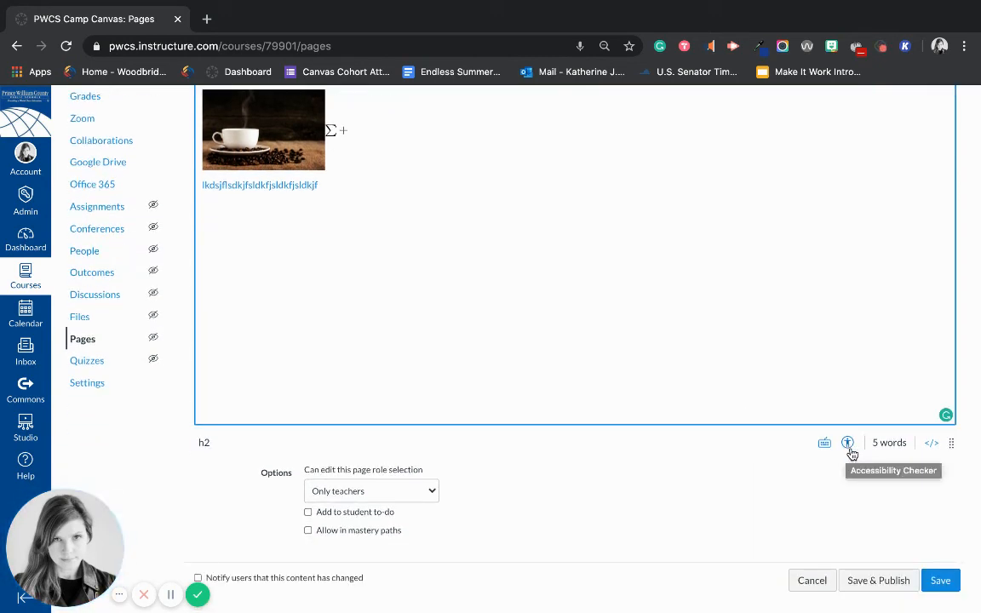
pyautogui.click(851, 453)
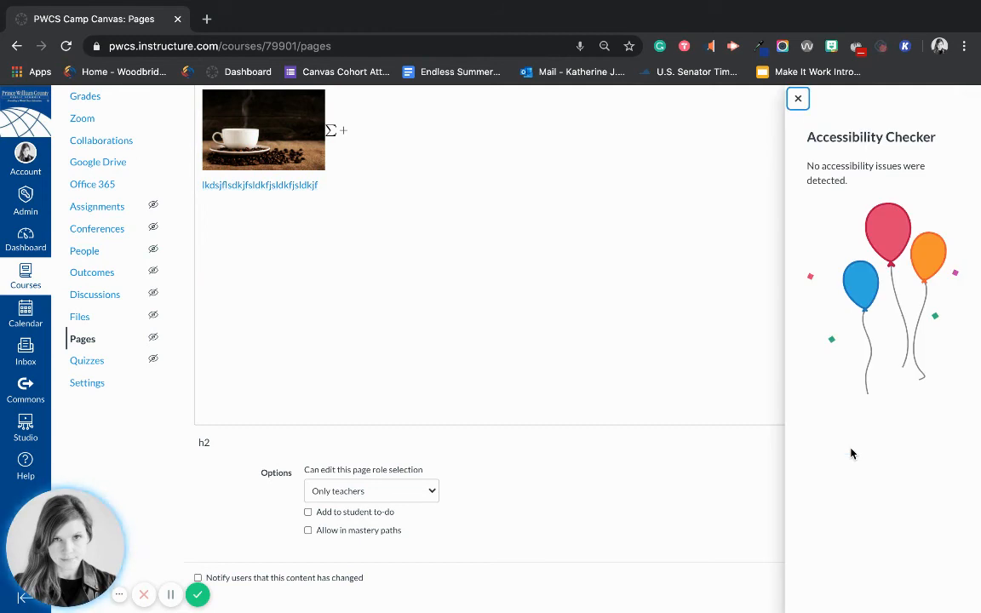
pyautogui.click(799, 101)
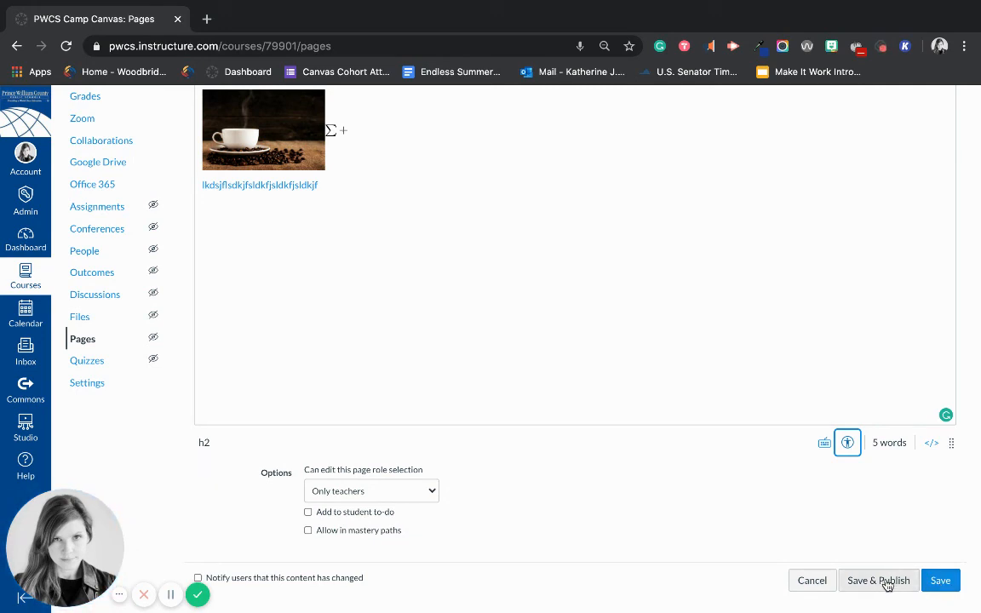
# Step: Save the Practice page
pyautogui.click(940, 583)
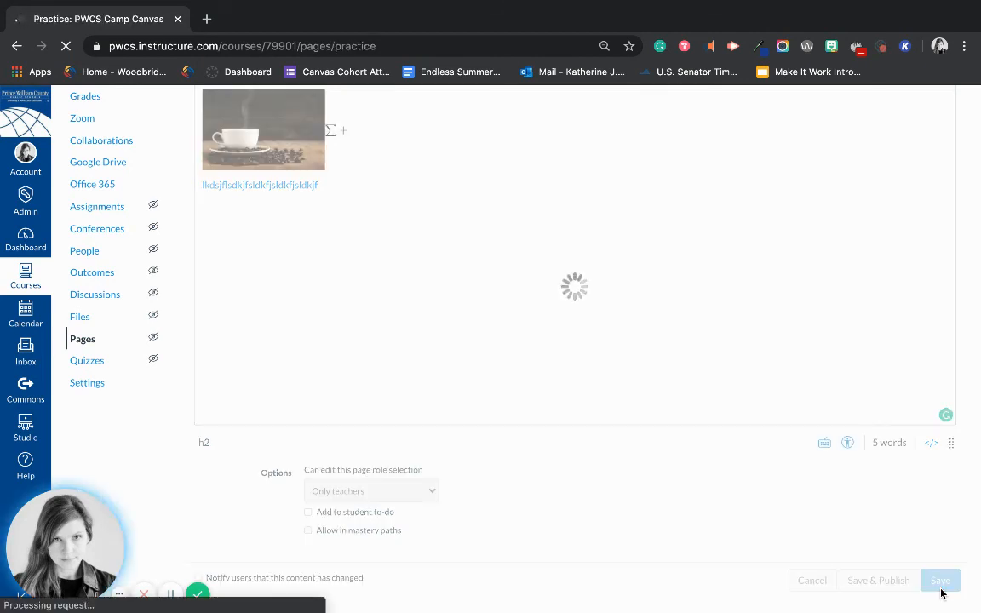